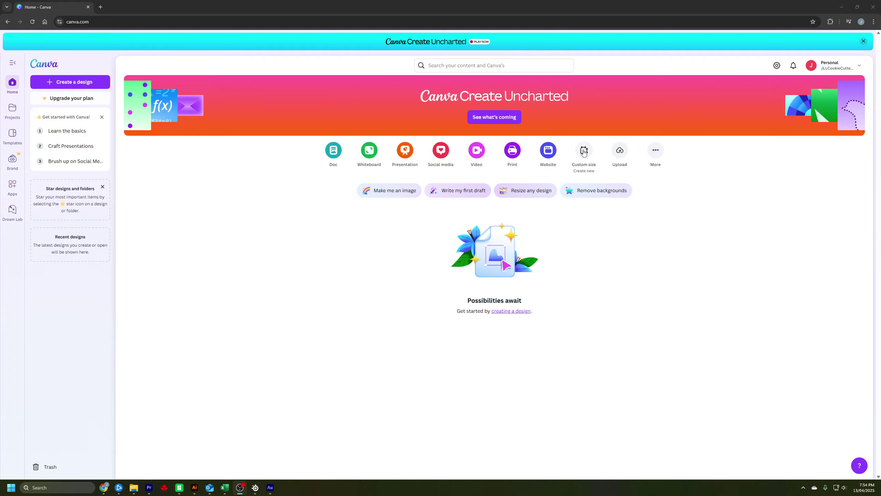
Create a new custom-size design of 70 × 70 mm
left_click(583, 156)
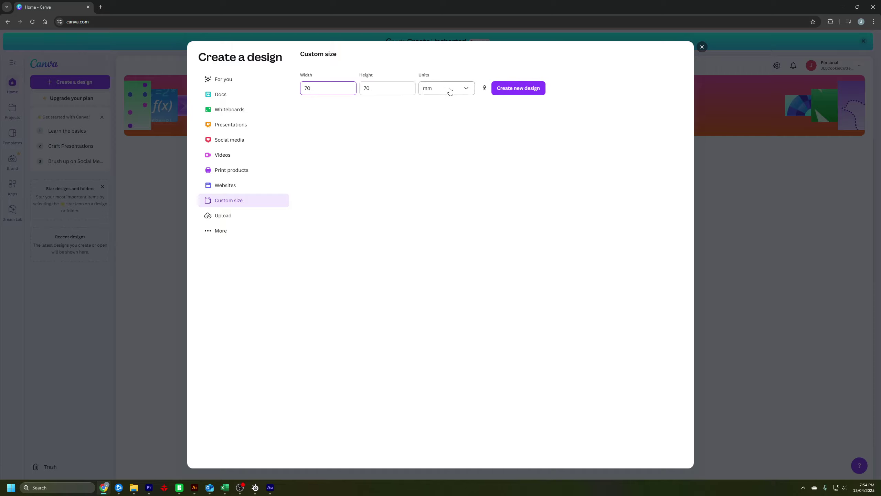
left_click(521, 88)
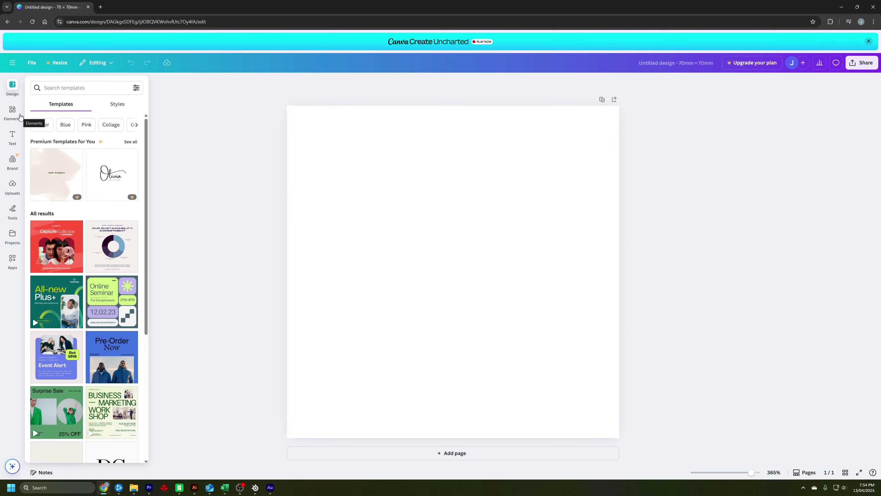
Search the elements for "circle" and add the basic circle shape to the page
left_click(12, 111)
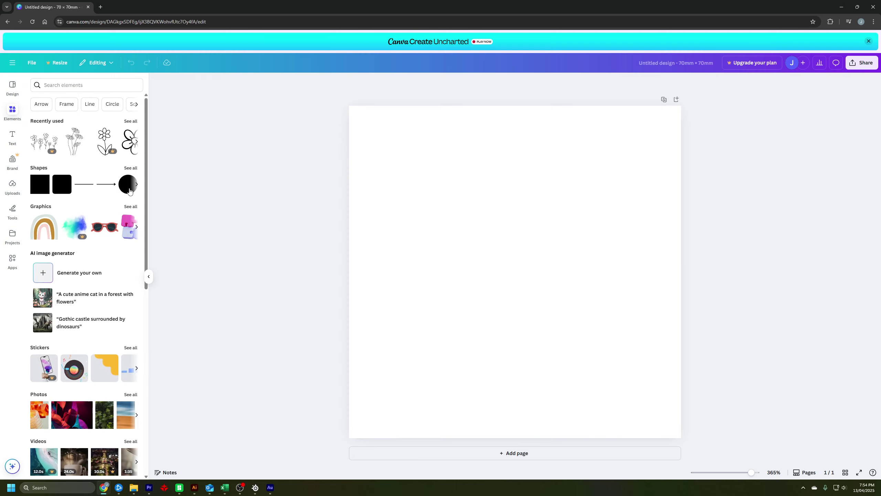
left_click(49, 84)
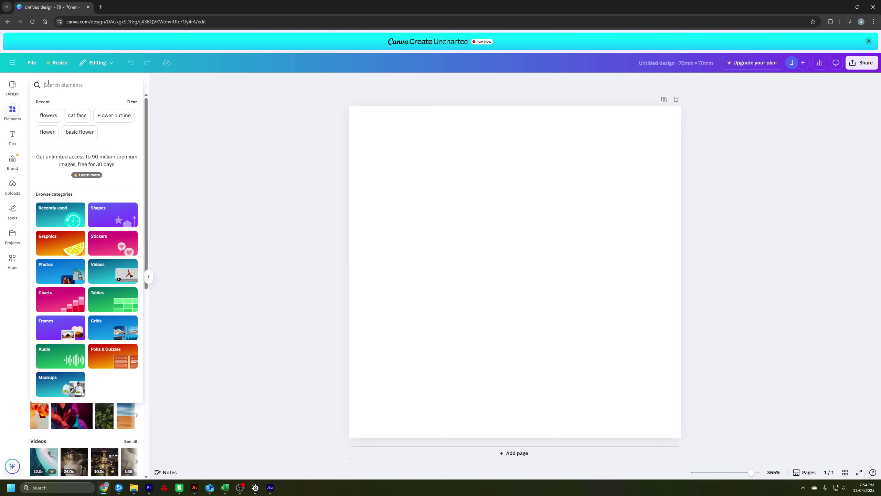
type("circle")
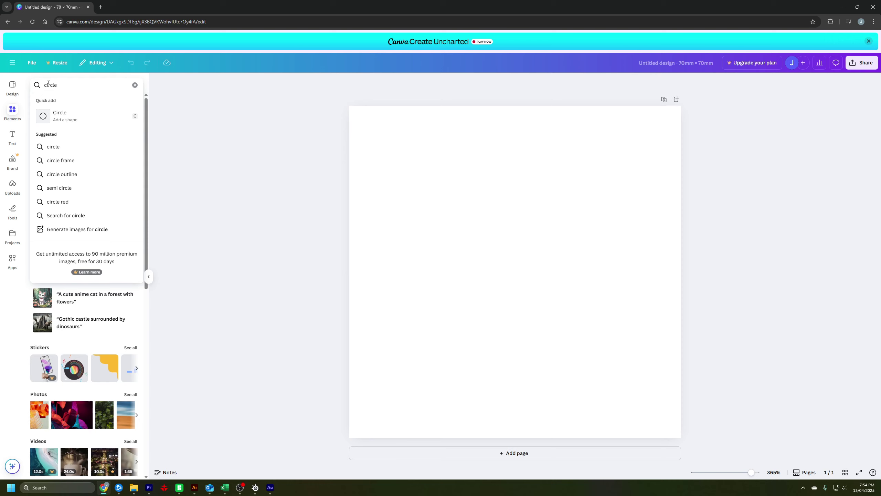
left_click(52, 118)
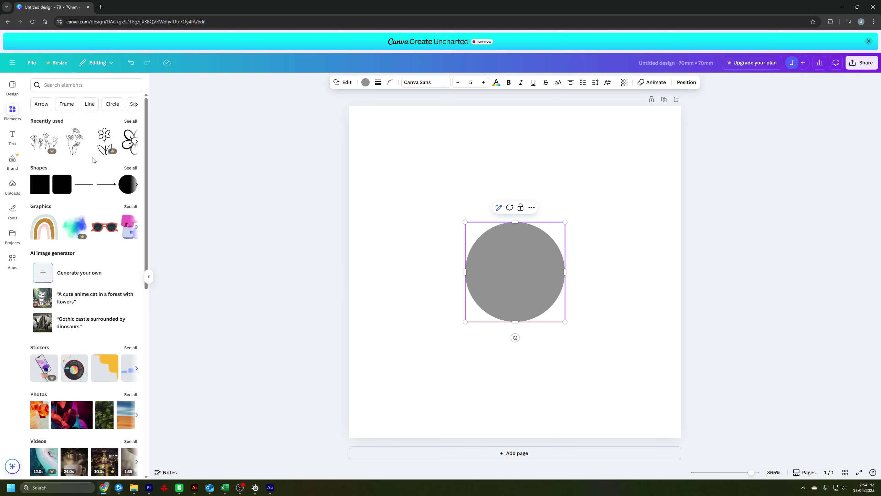
Remove the circle's fill colour and give it a solid border with a weight of 0.5
left_click(365, 82)
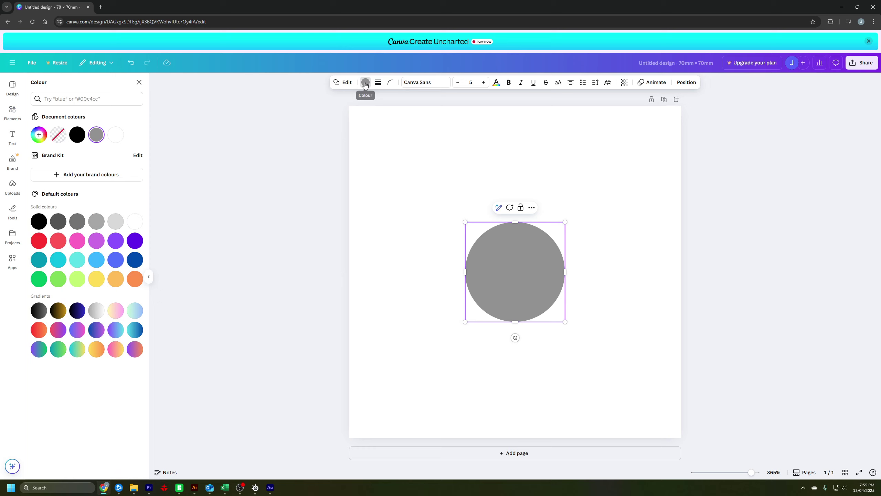
left_click(58, 141)
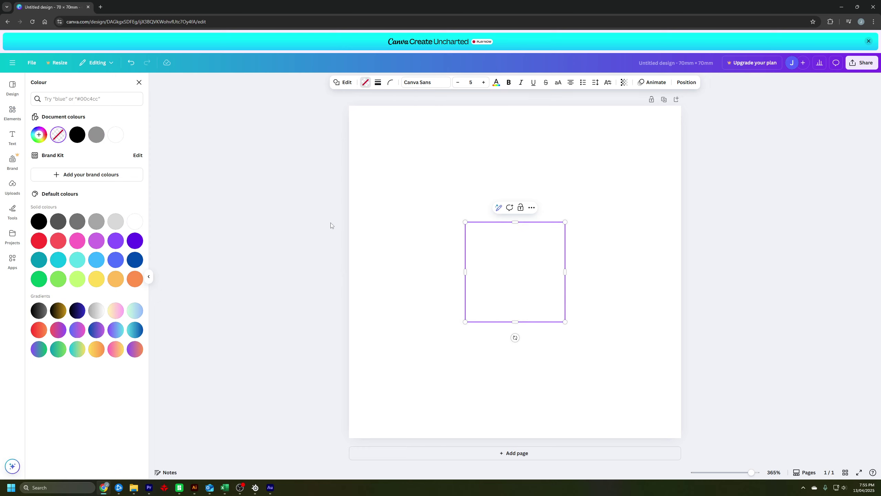
left_click(378, 84)
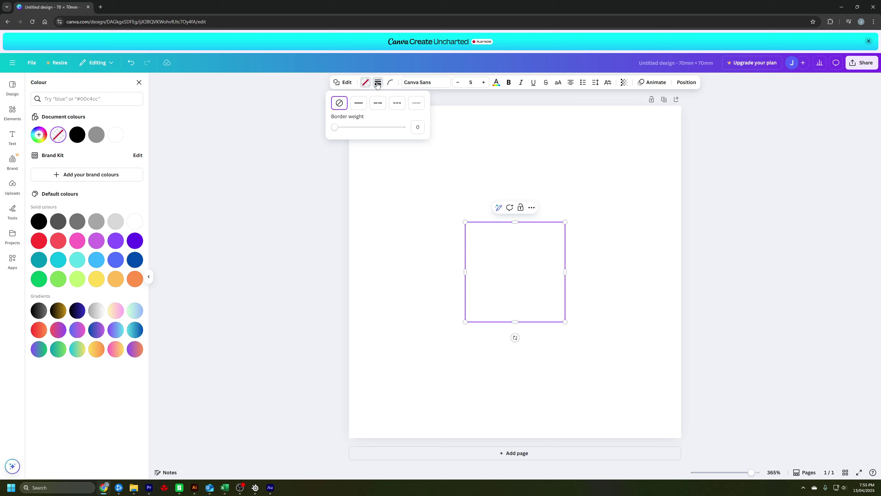
left_click(360, 108)
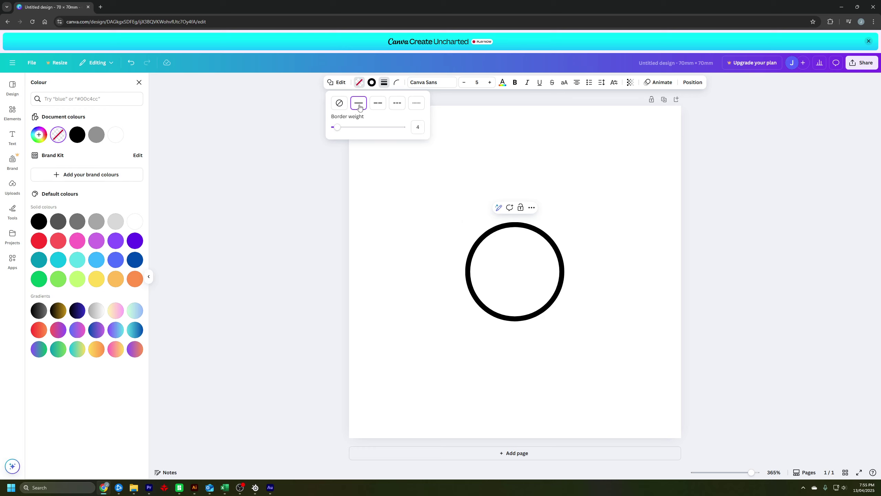
left_click(421, 126)
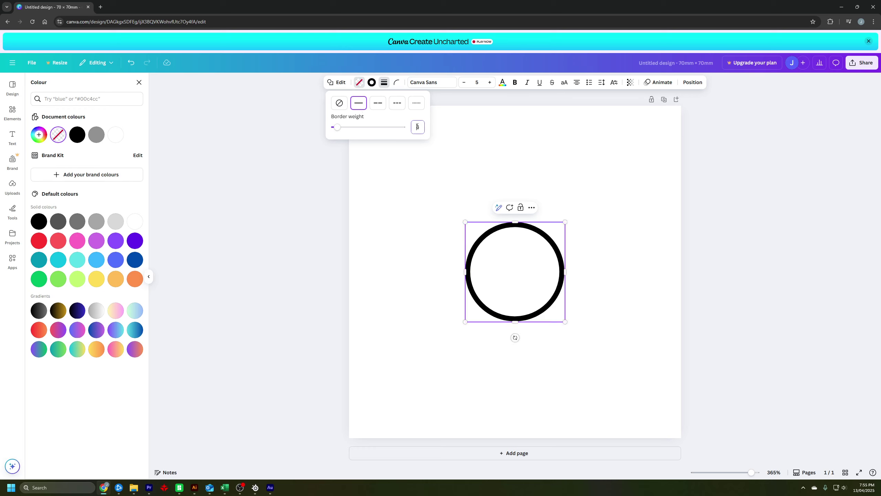
type("0.0")
type("5")
key("Return")
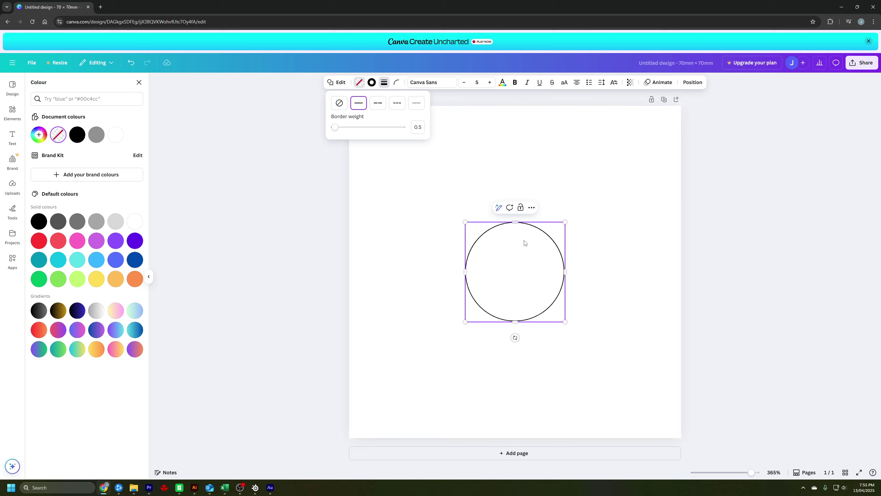
left_click(644, 270)
Enlarge the circle from two opposite corners until it fills the whole 70 × 70 mm page
left_click(562, 243)
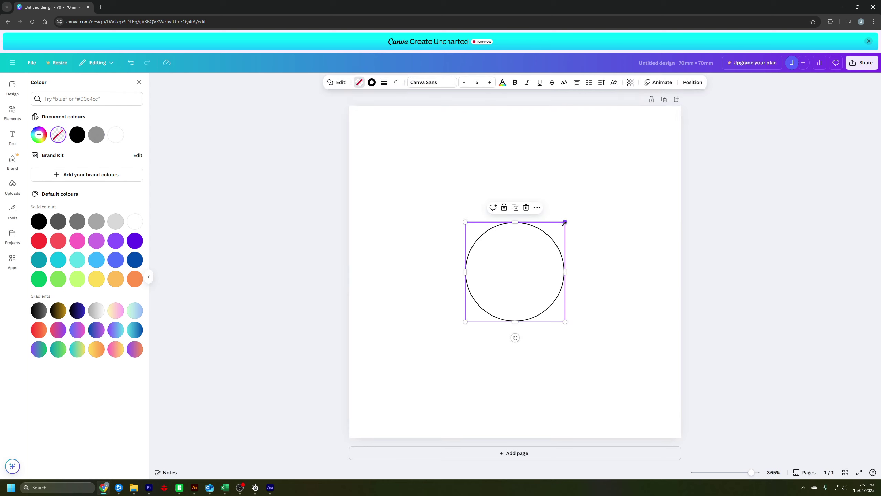
left_click_drag(465, 222, 349, 106)
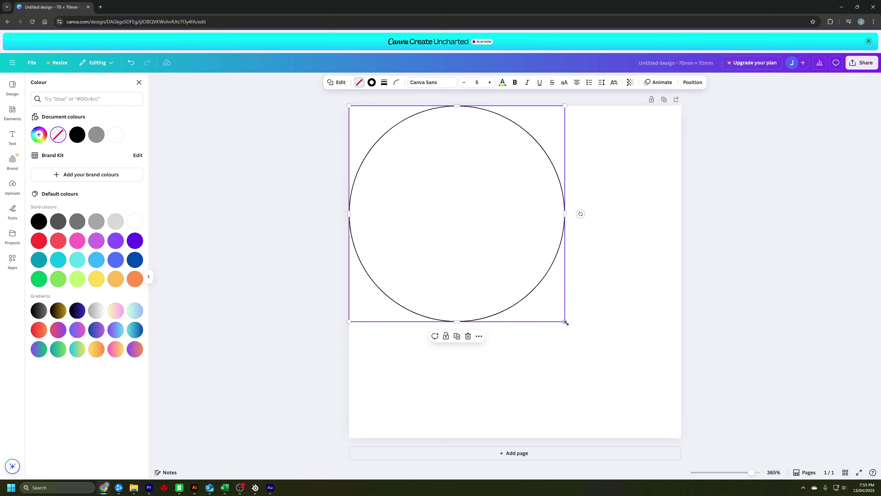
left_click_drag(565, 321, 681, 437)
left_click(604, 340)
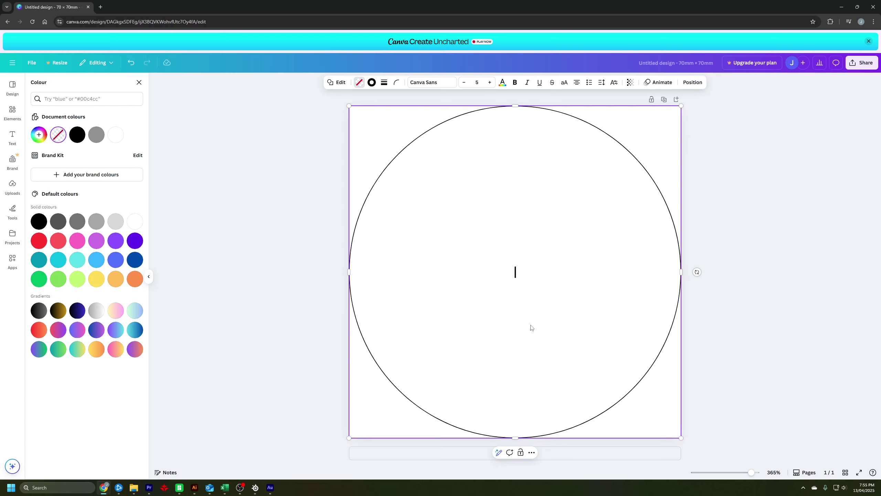
Add a heading inside the circle with the text "Happy Birthday"
left_click(14, 139)
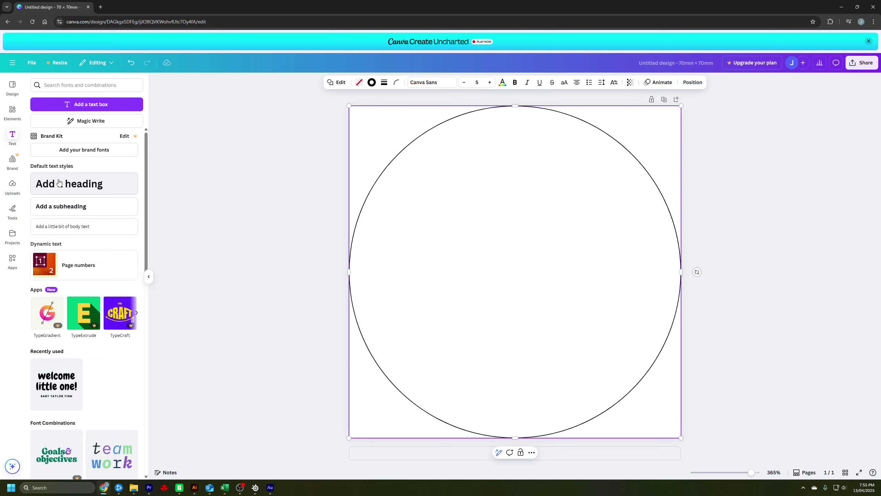
left_click(64, 191)
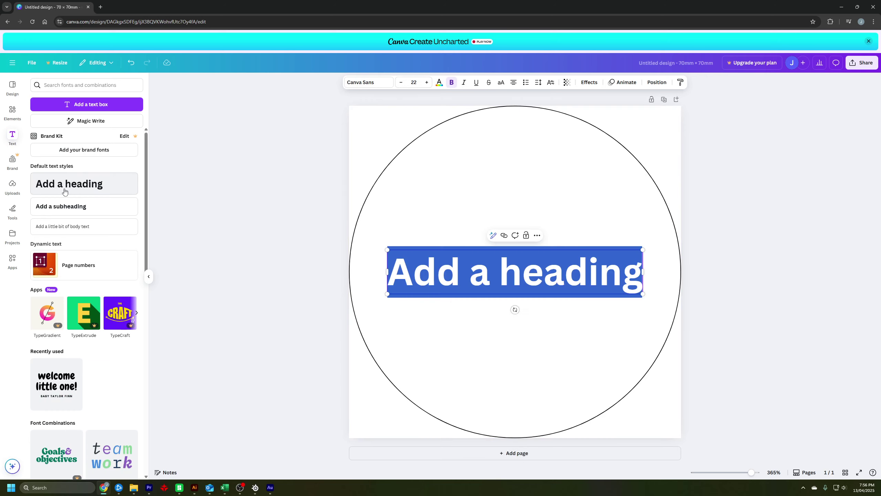
left_click(450, 272)
key("ctrl+a")
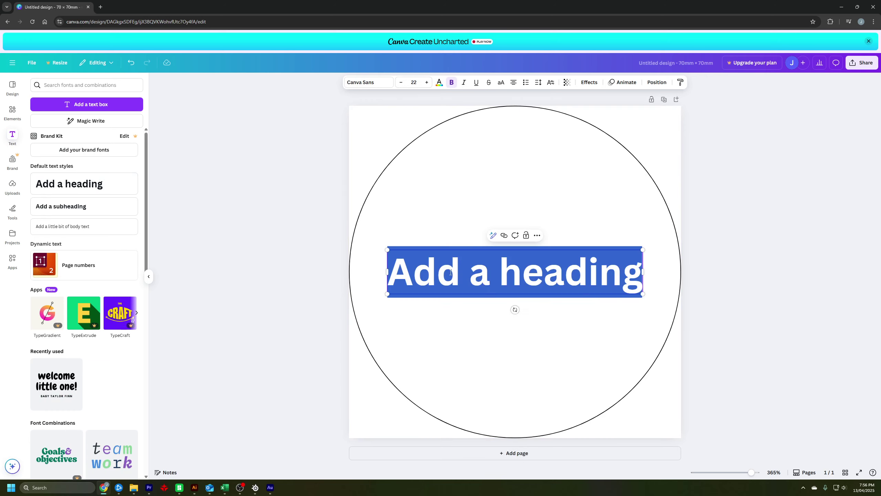
type("H")
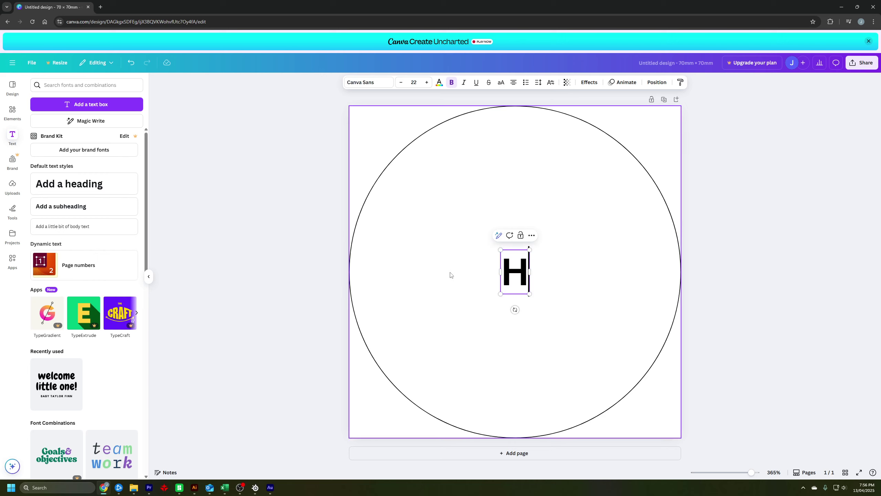
type("appy Bi")
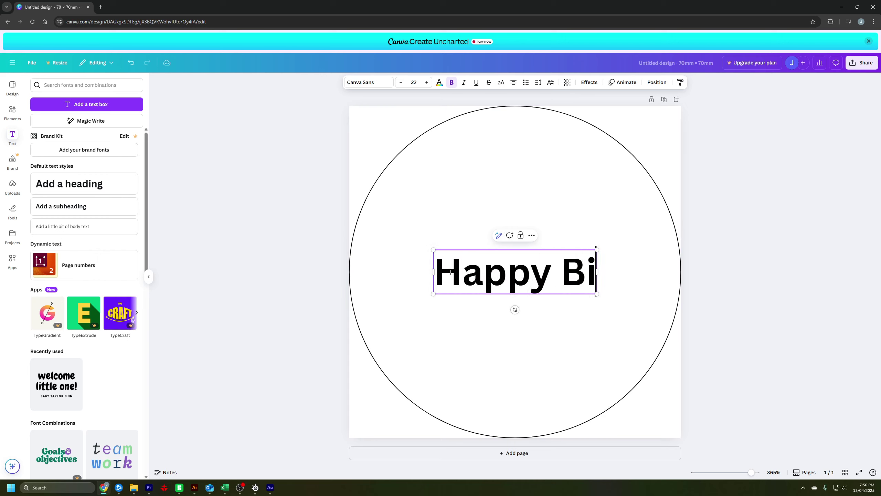
type("rthday")
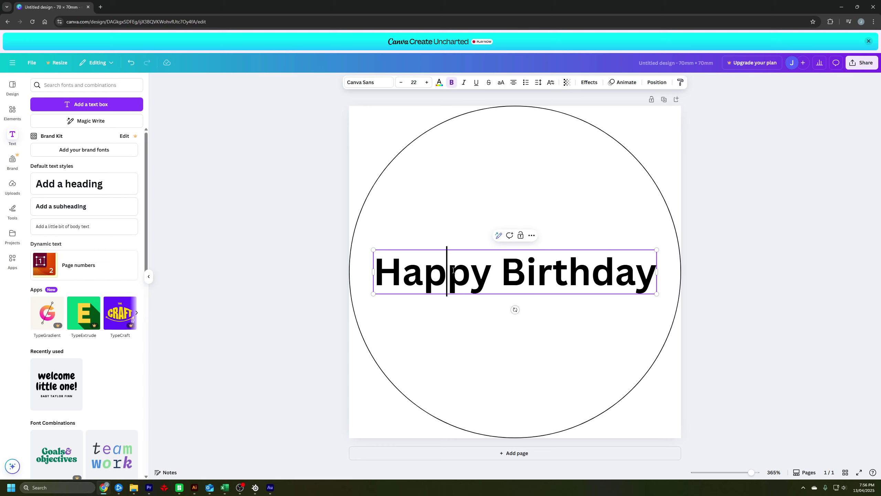
Change the font of the whole "Happy Birthday" heading to Bebas Neue
triple_click(451, 272)
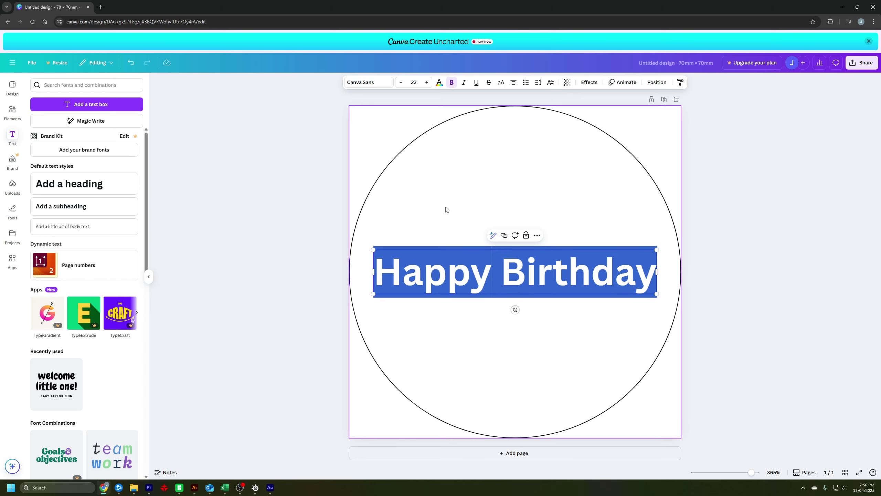
key("Escape")
left_click(368, 82)
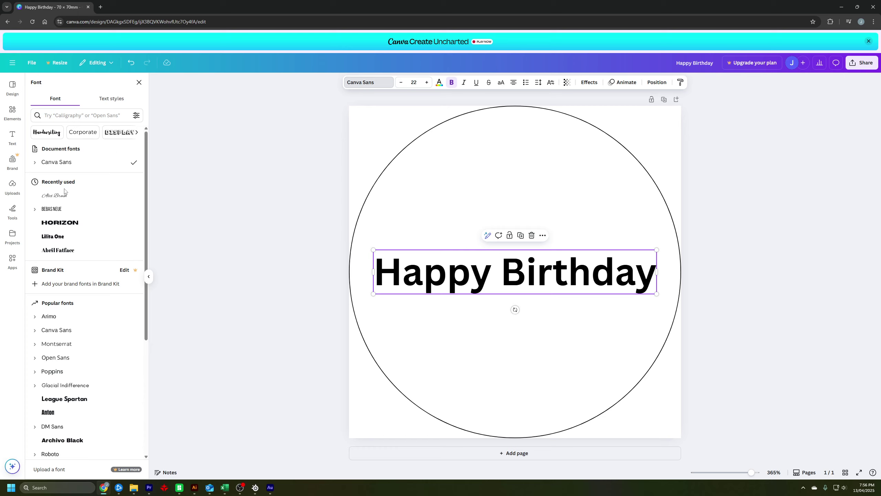
left_click(51, 213)
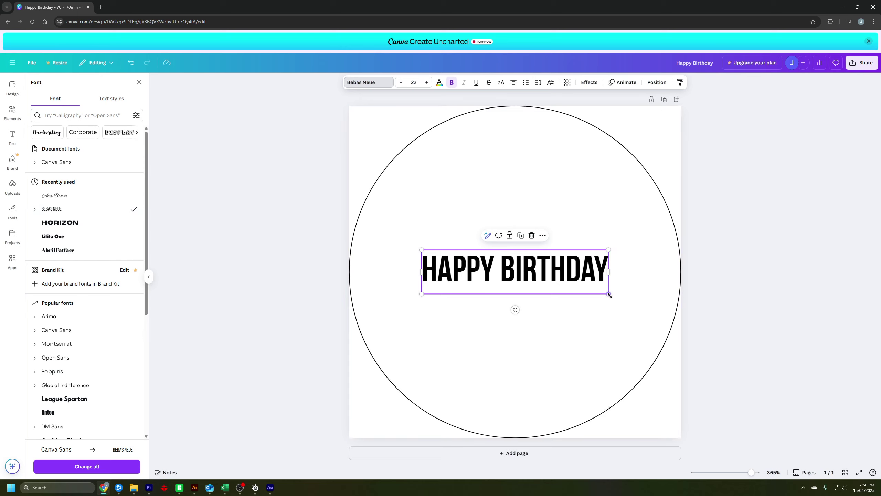
Enlarge the "Happy Birthday" heading to nearly the full width of the circle, about font size 36
left_click_drag(609, 294, 666, 308)
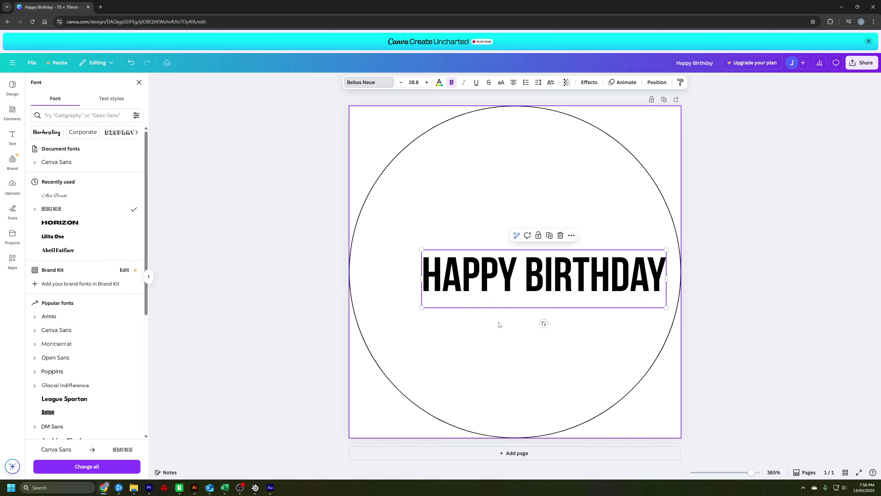
left_click_drag(422, 249, 360, 235)
double_click(379, 257)
left_click(380, 257)
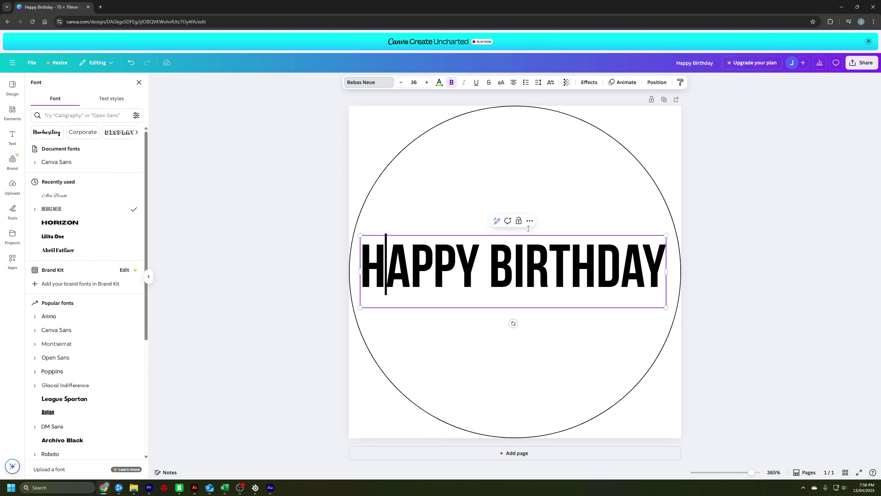
Reduce the font size of the "Happy Birthday" heading to 33
triple_click(448, 287)
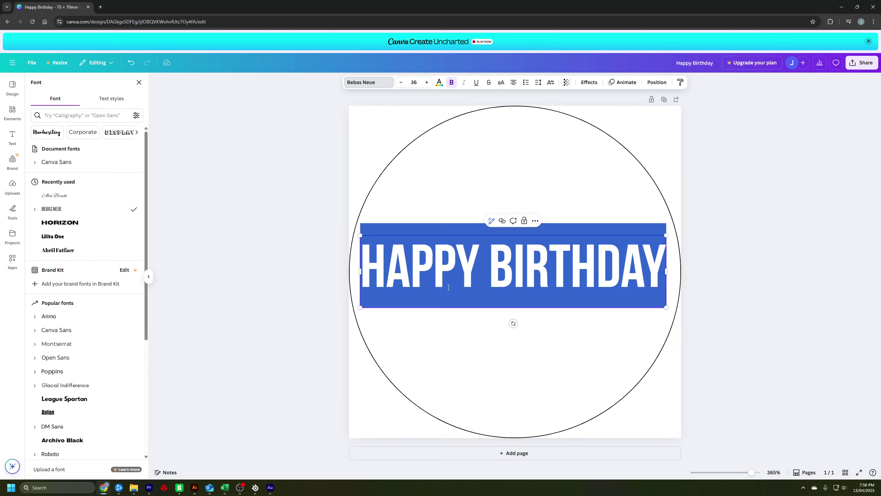
left_click(401, 83)
left_click(402, 83)
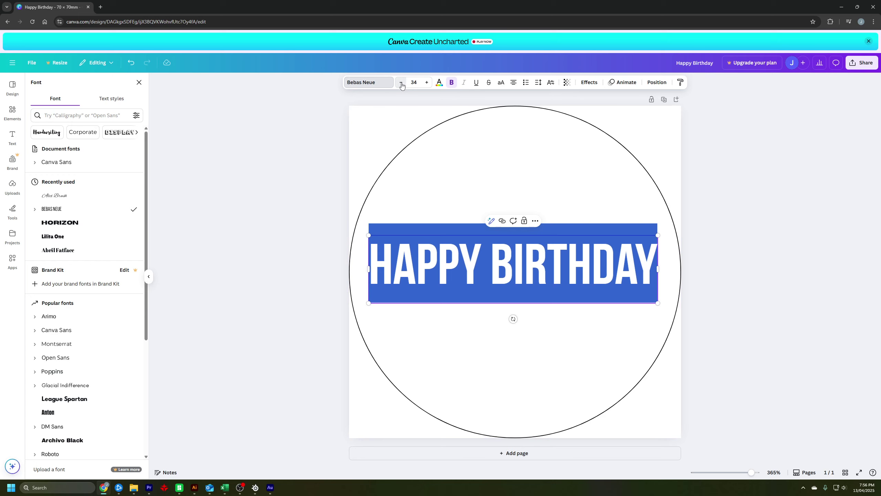
left_click(401, 83)
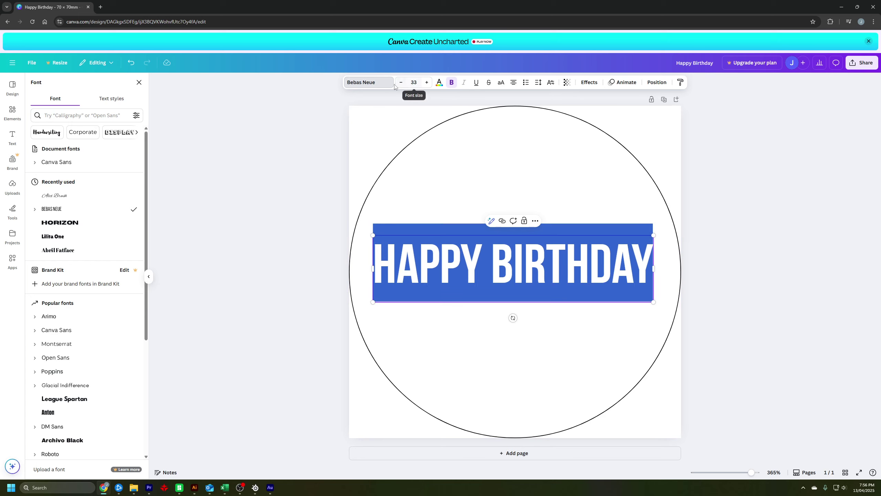
Move the "Happy Birthday" heading slightly above the circle's middle and centre it horizontally
left_click(460, 193)
left_click(506, 258)
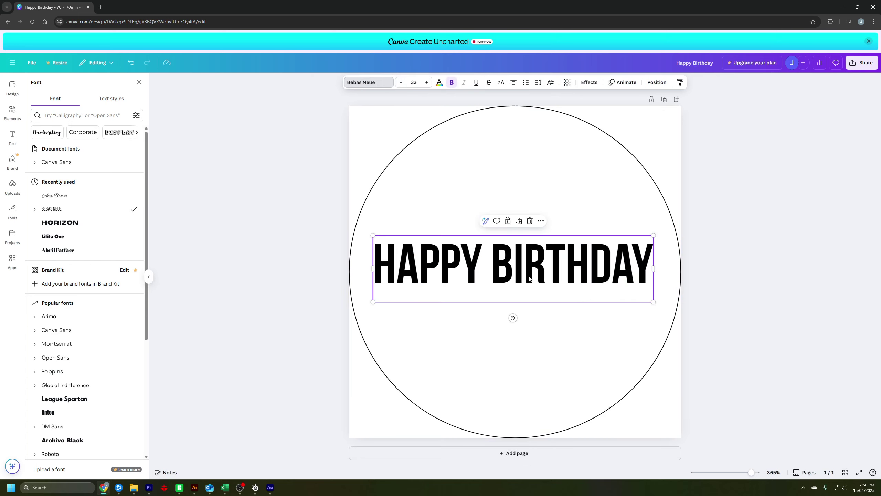
left_click_drag(529, 278, 547, 253)
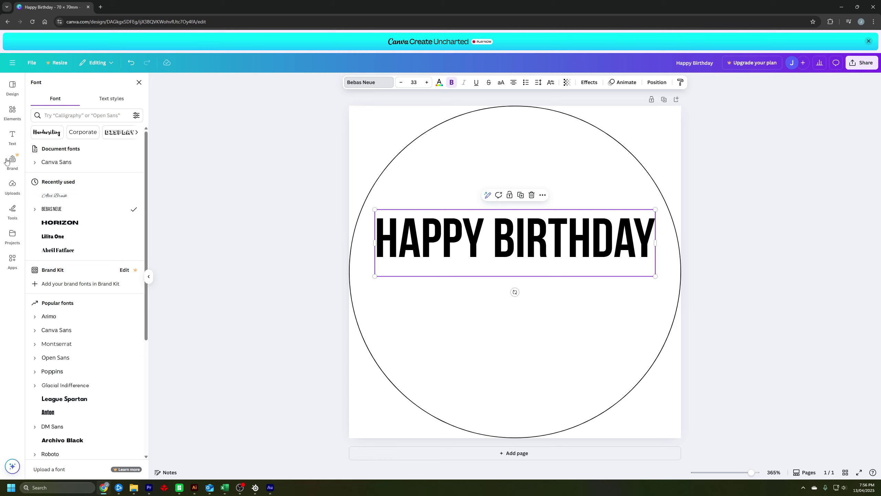
Add a second heading below "Happy Birthday" containing the recipient's first name
left_click(13, 137)
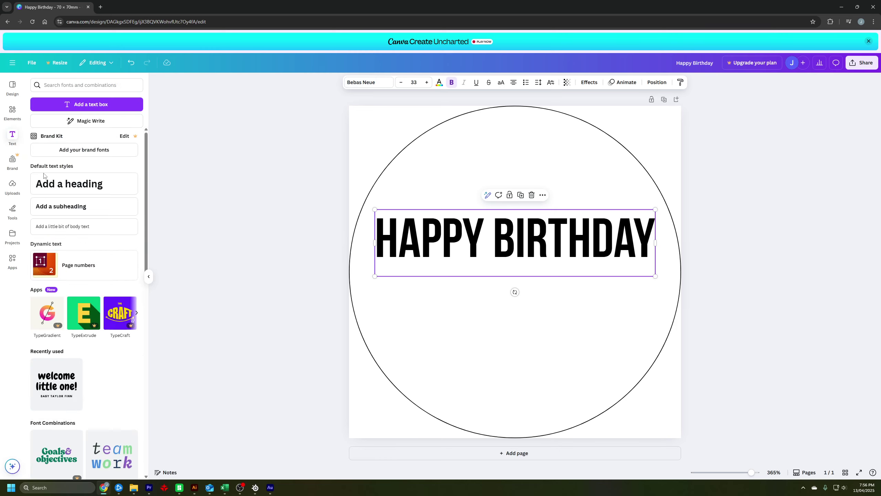
left_click(62, 188)
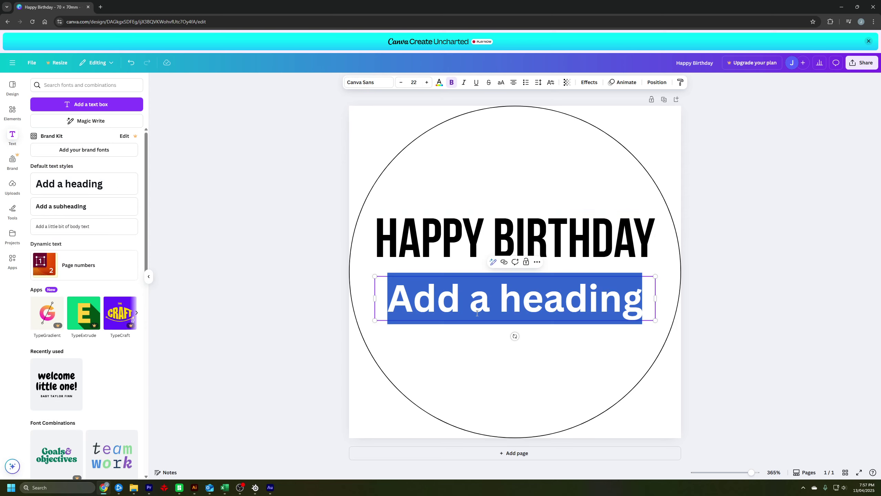
left_click_drag(410, 297, 637, 310)
type("As")
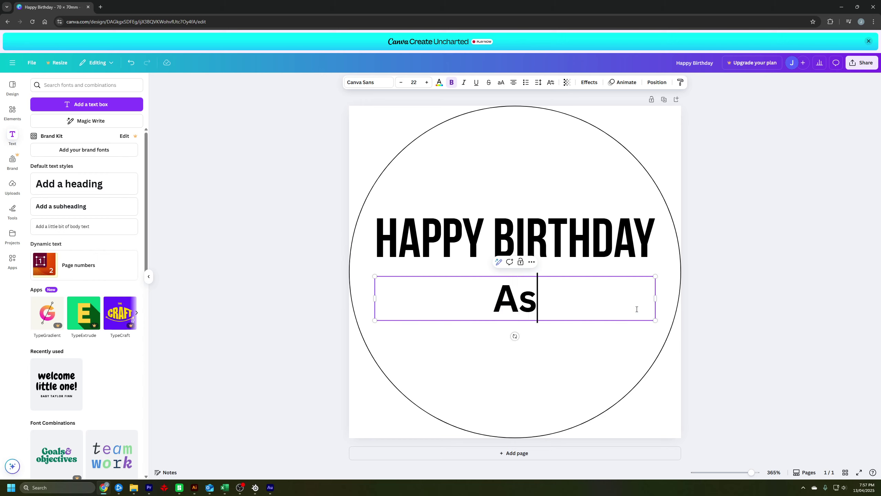
type("hley")
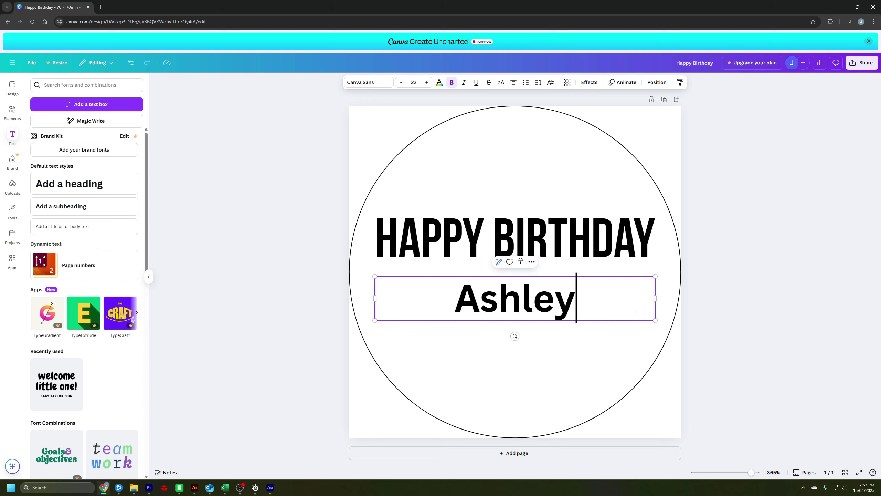
Set the font of the recipient's name to Alex Brush
left_click_drag(576, 298, 455, 296)
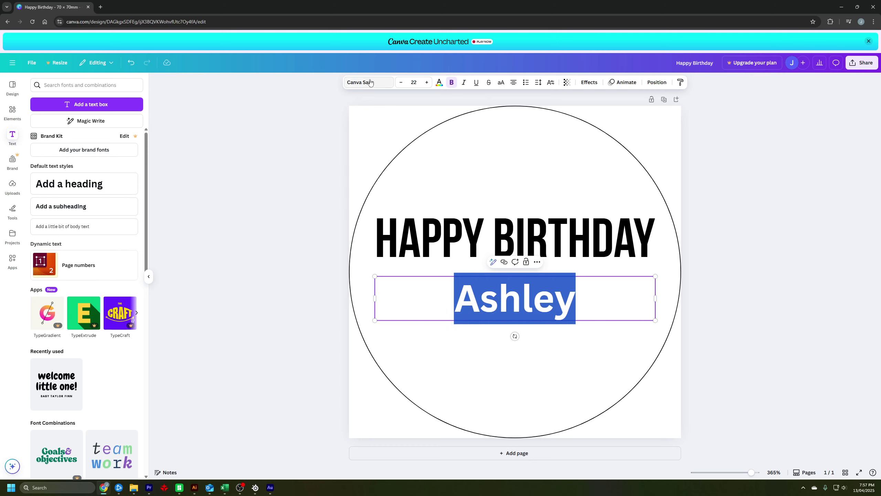
left_click(375, 89)
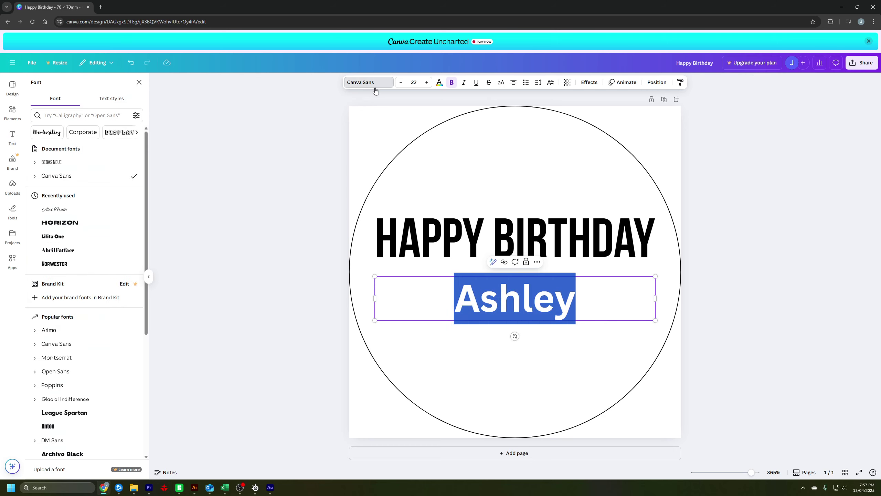
left_click(61, 211)
left_click_drag(392, 305, 571, 294)
left_click(387, 293)
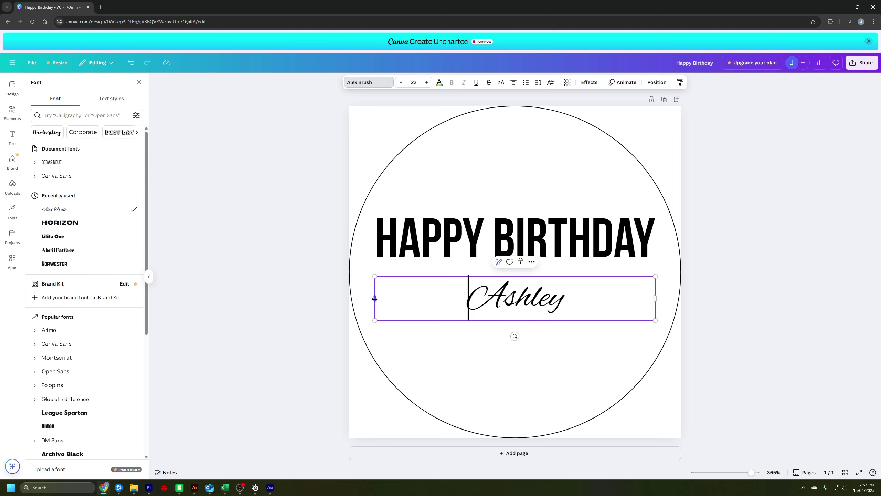
Narrow the name's text box to fit the lettering and enlarge the name to about font size 51.6
left_click_drag(375, 299, 553, 305)
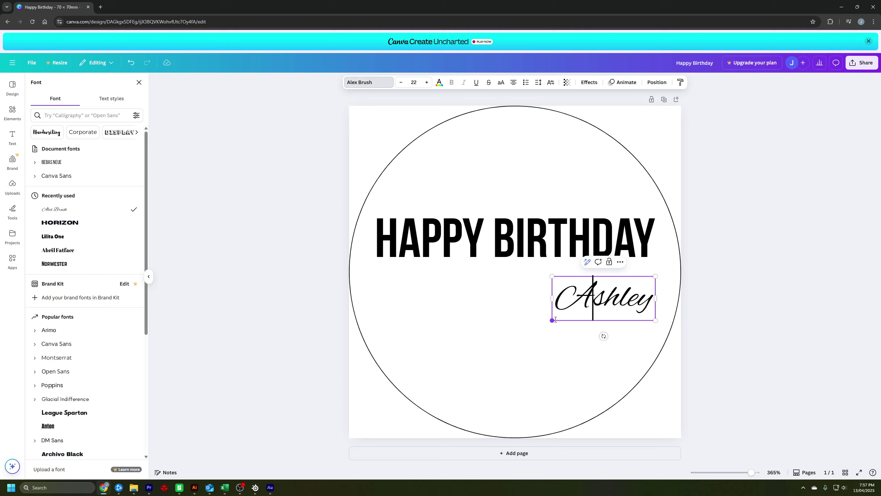
left_click_drag(552, 319, 412, 379)
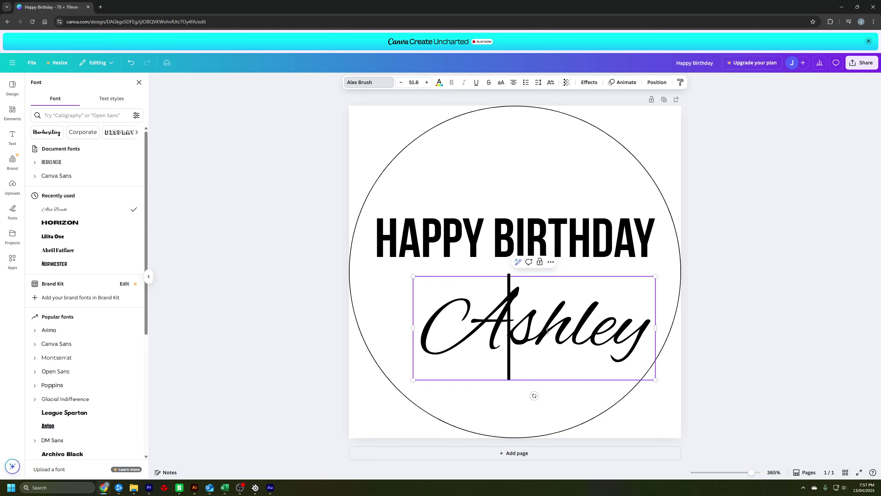
key("Escape")
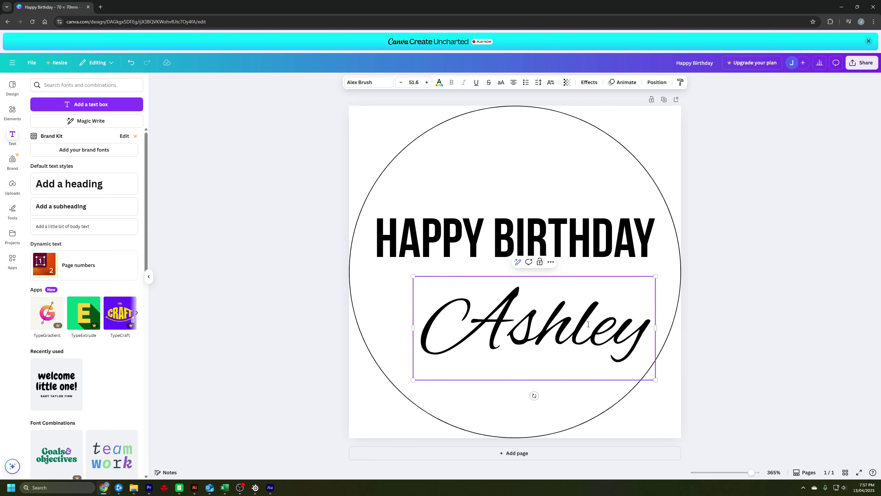
left_click(208, 175)
Move the name up directly beneath "Happy Birthday", slightly left of centre, with its capital letter overlapping the heading
left_click_drag(512, 298, 479, 260)
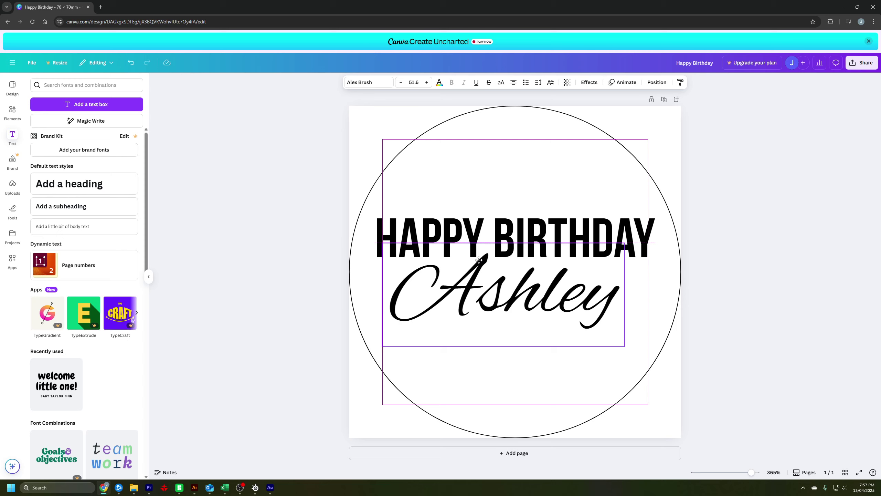
left_click_drag(479, 259, 480, 272)
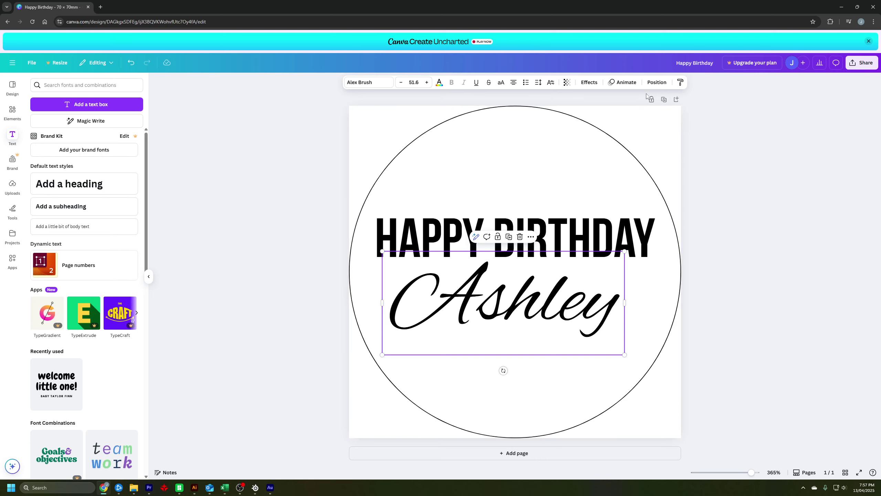
left_click(657, 82)
left_click(106, 185)
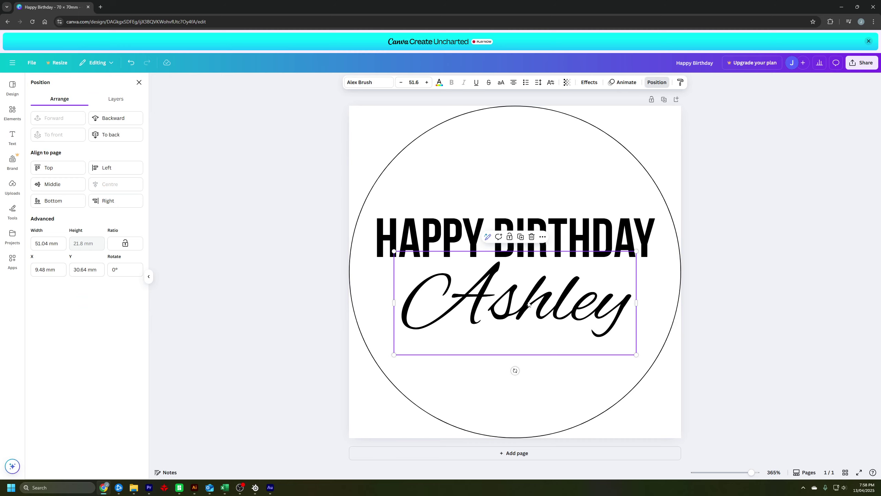
left_click_drag(528, 304, 514, 292)
left_click(644, 320)
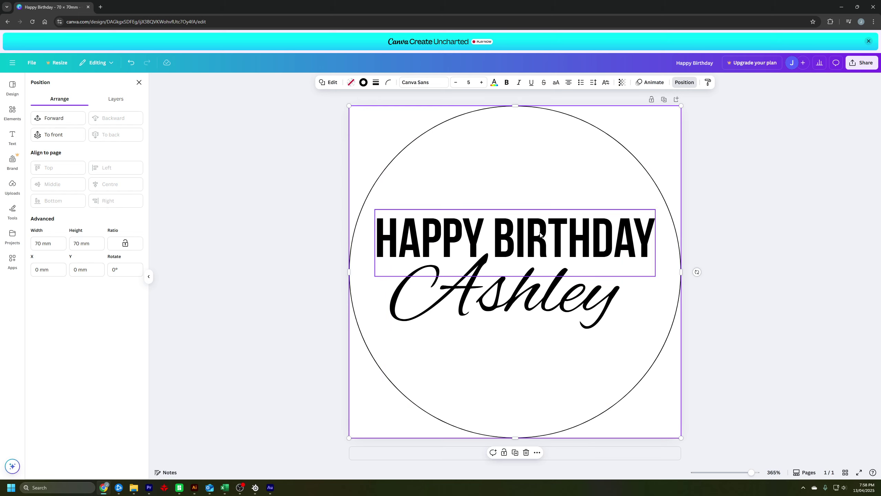
Group the recipient's name and the "Happy Birthday" heading together
left_click(603, 316)
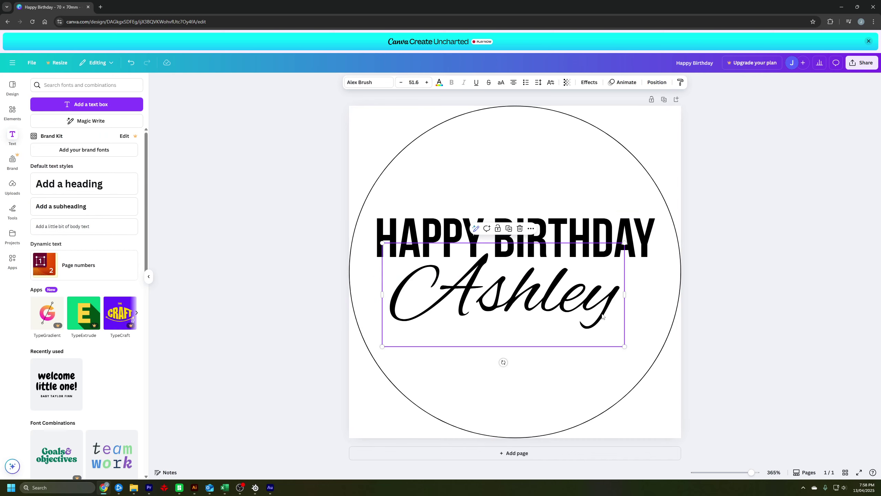
left_click(648, 264, "shift")
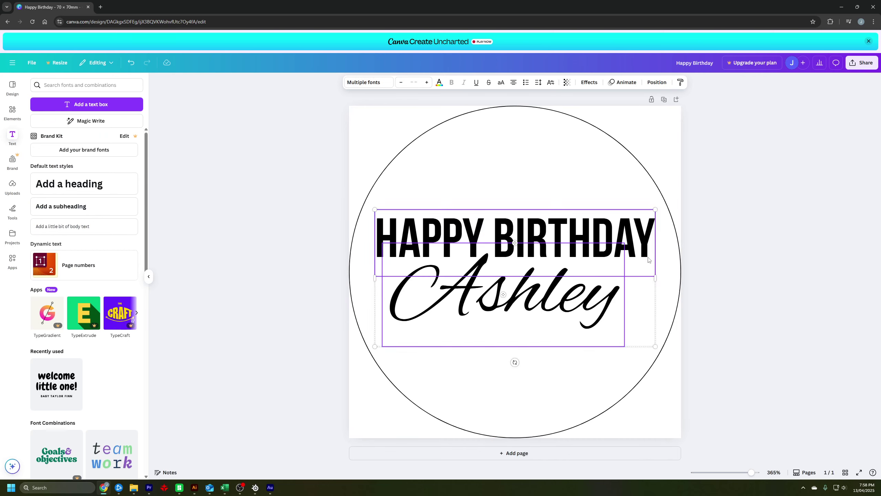
left_click(748, 266)
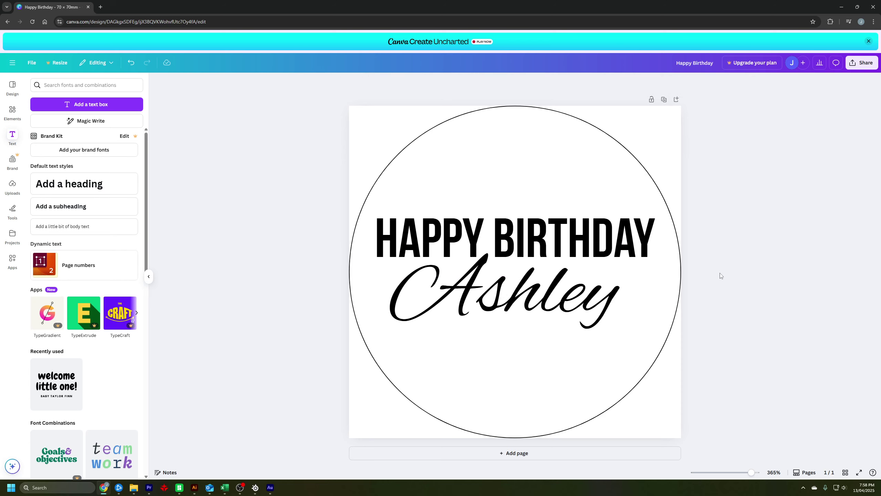
left_click(612, 297)
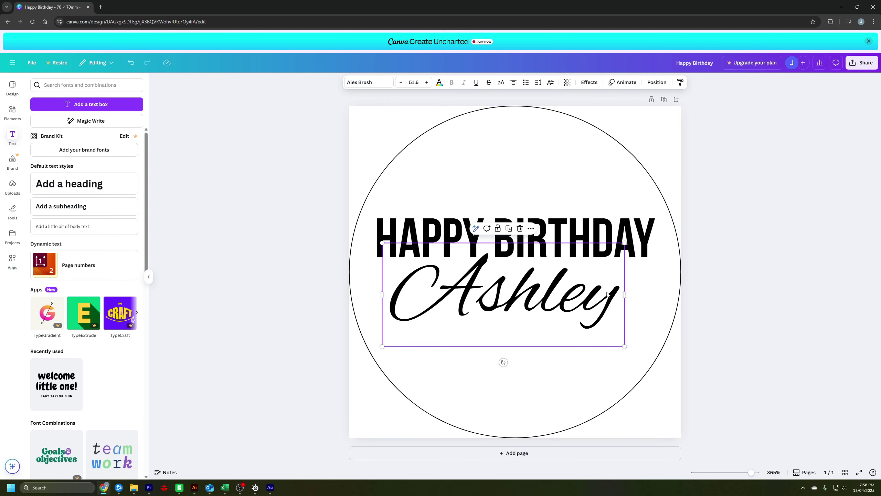
left_click(648, 251, "shift")
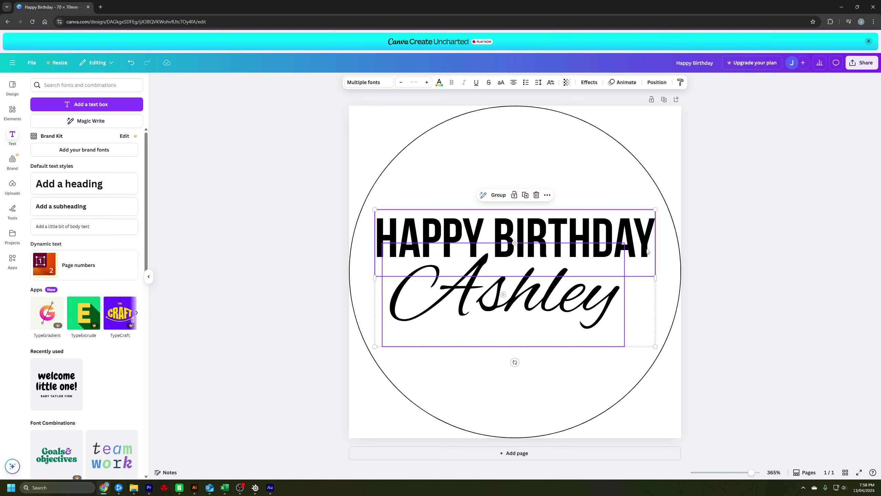
right_click(647, 252)
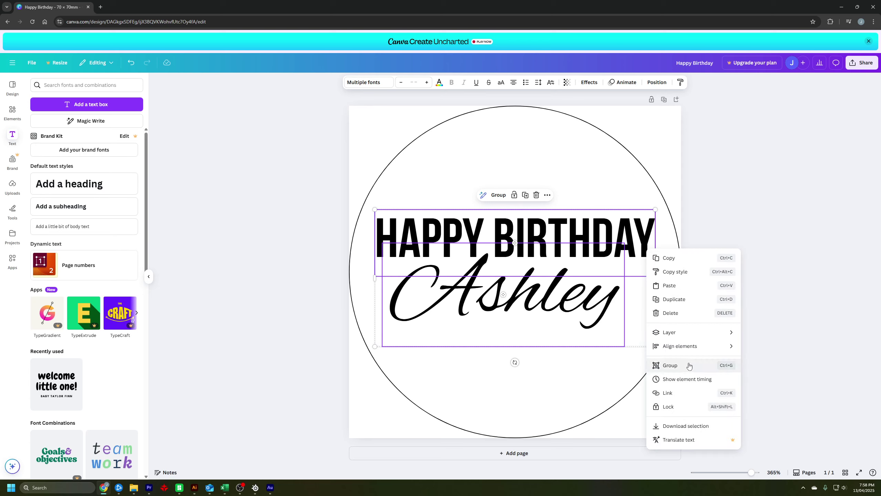
left_click(670, 365)
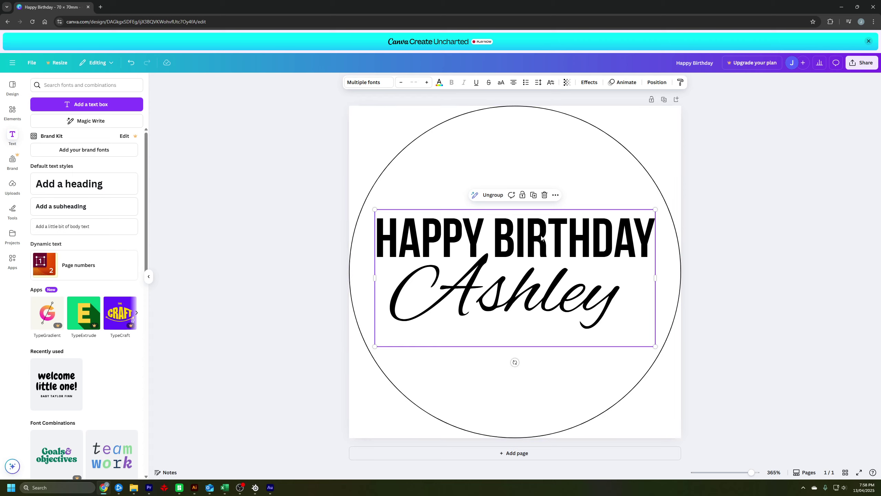
Align the grouped text vertically to the middle of the page
left_click(659, 82)
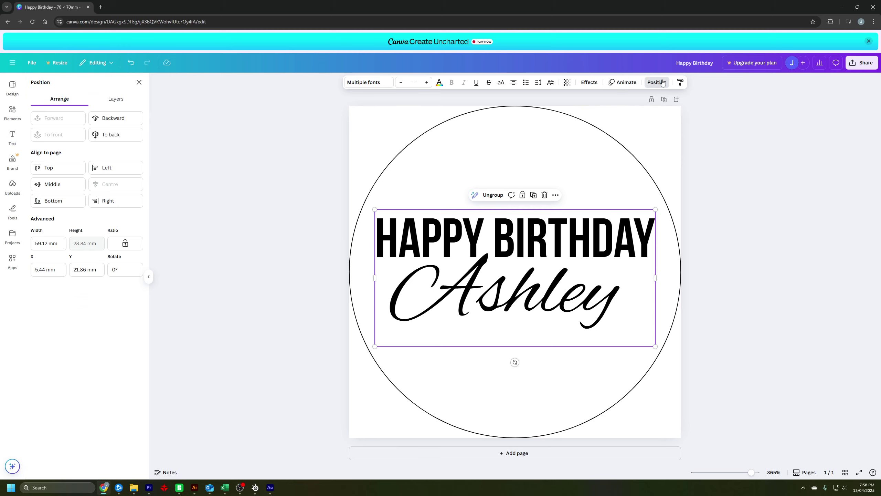
left_click(52, 183)
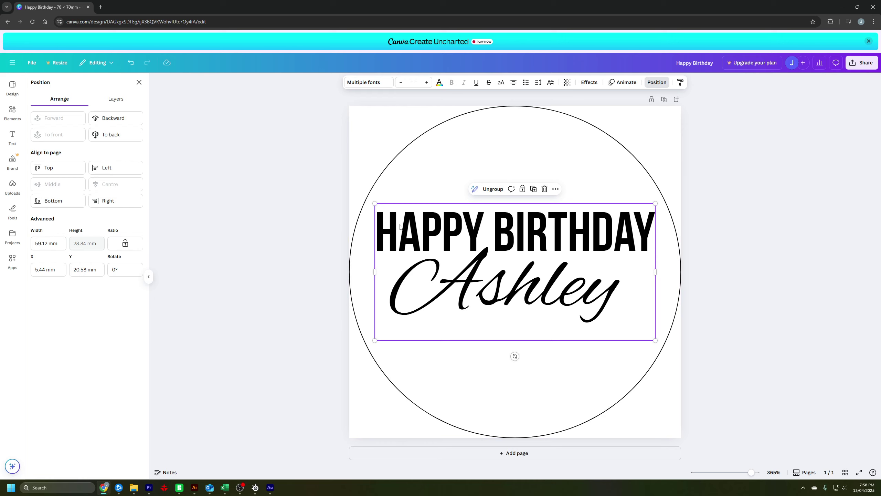
left_click(544, 305)
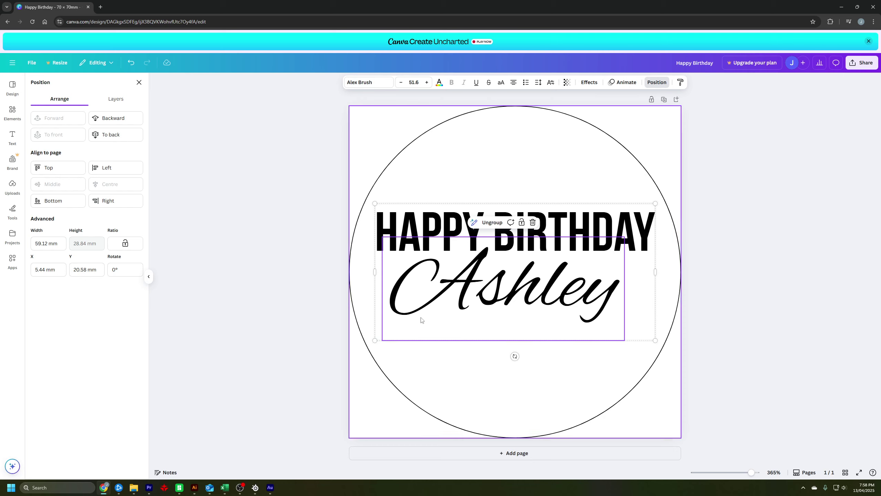
left_click(616, 284)
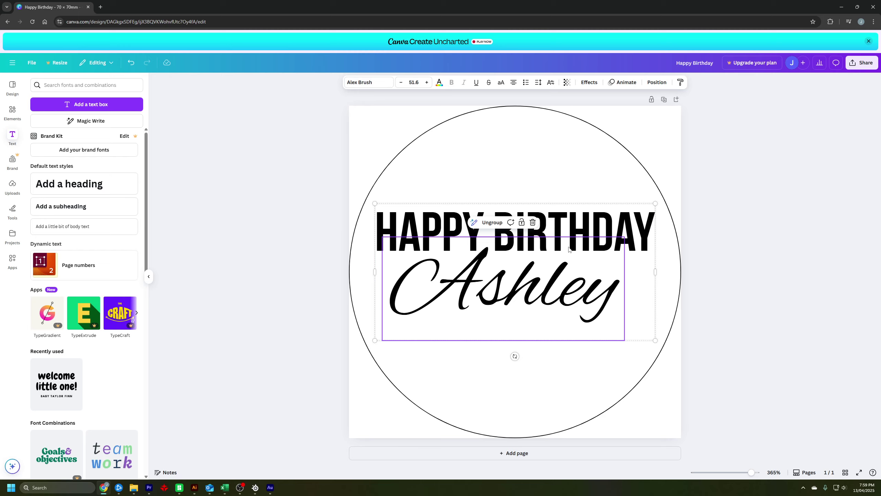
Nudge the grouped text down a little from the vertical middle of the circle
left_click(568, 167)
left_click(564, 221)
left_click(564, 221)
key("shift+Down")
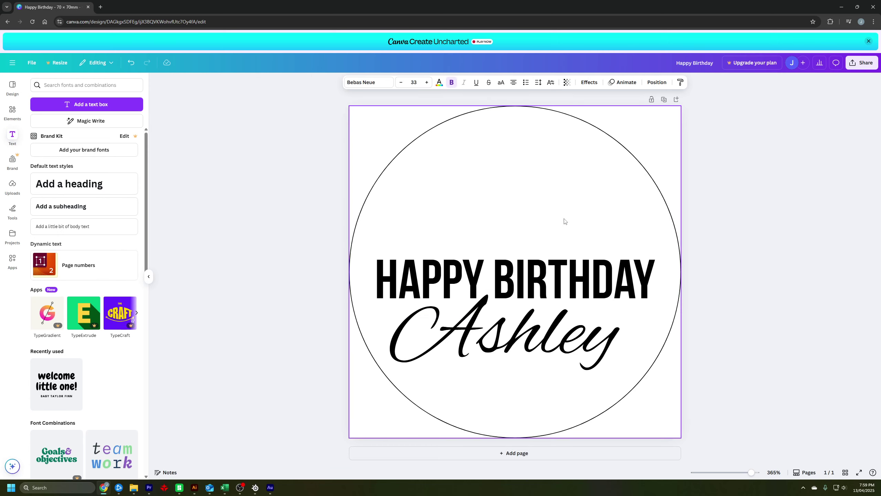
key("shift+Up")
key("Down")
key("Down")
key("Down")
key("Down")
key("Down")
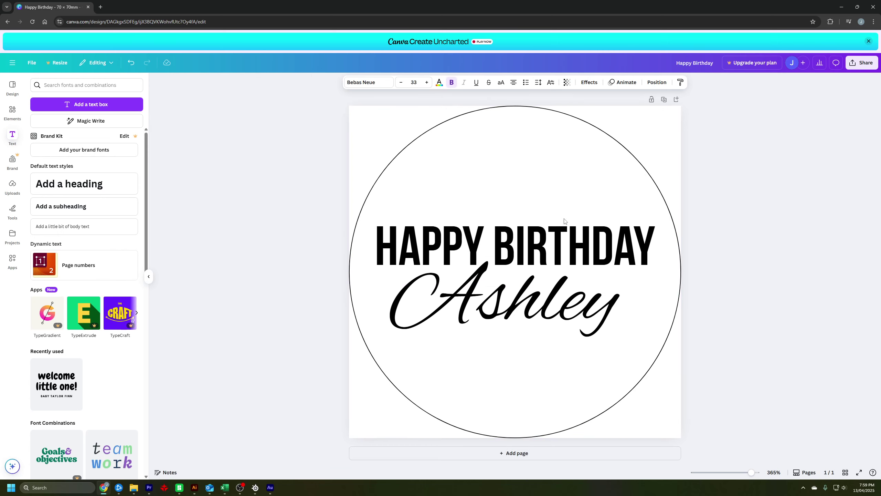
key("Up")
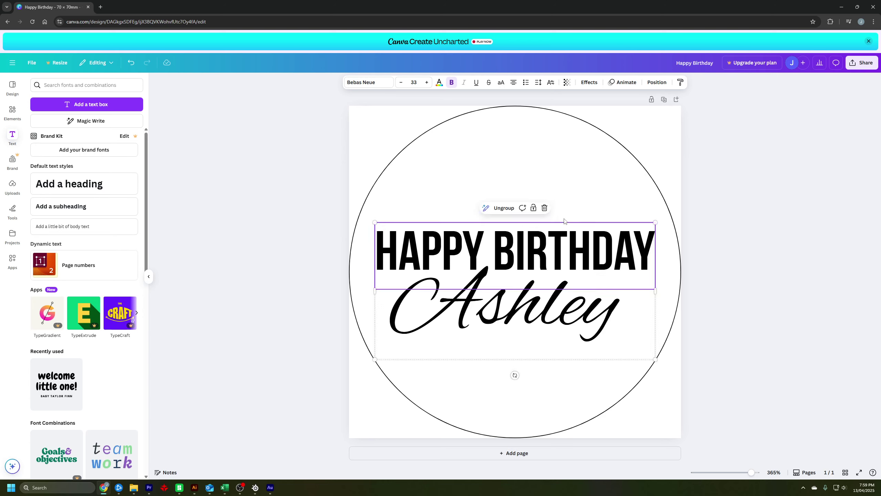
Nudge the grouped text slightly back up to balance the lettering within the circle
left_click(777, 172)
left_click(554, 254)
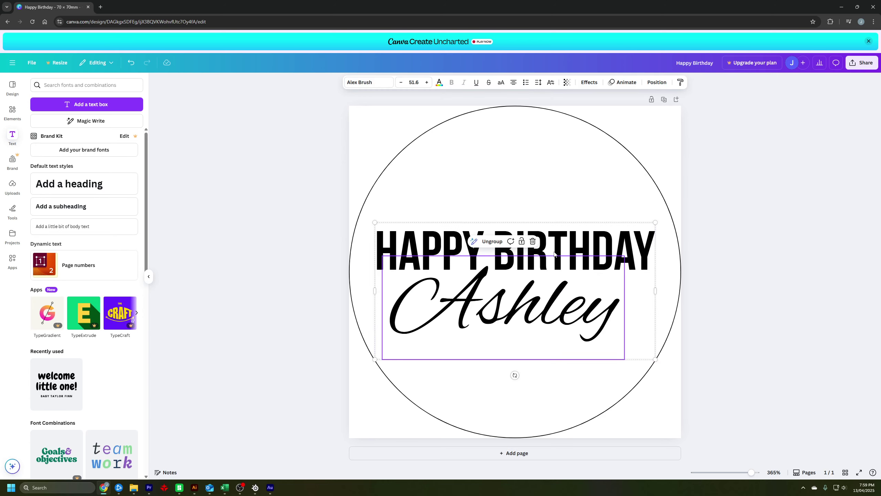
left_click(592, 230)
left_click(589, 237)
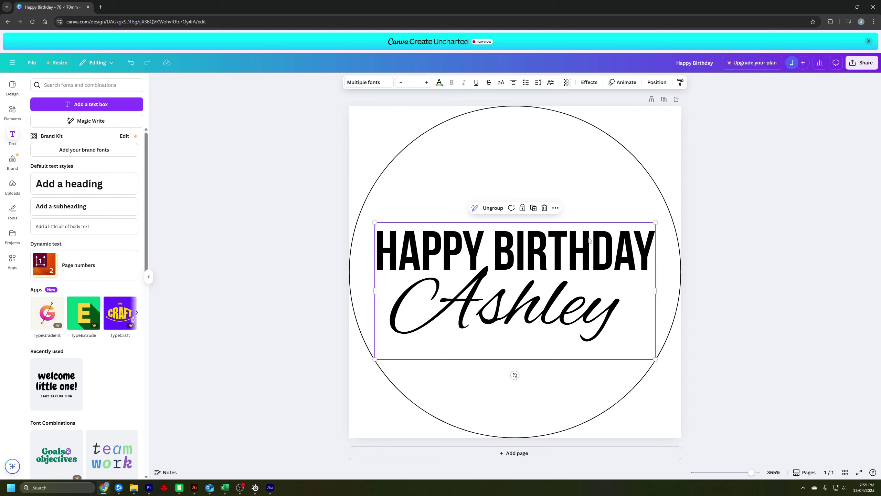
key("Up")
key("Up")
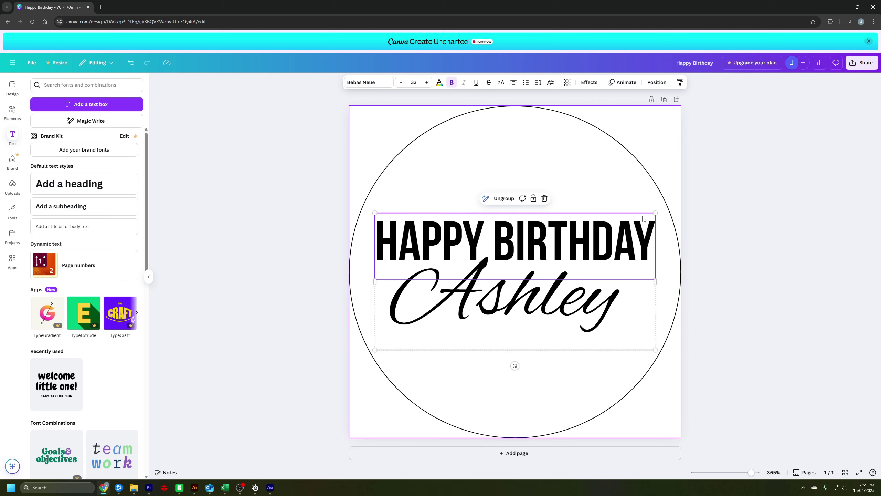
key("Down")
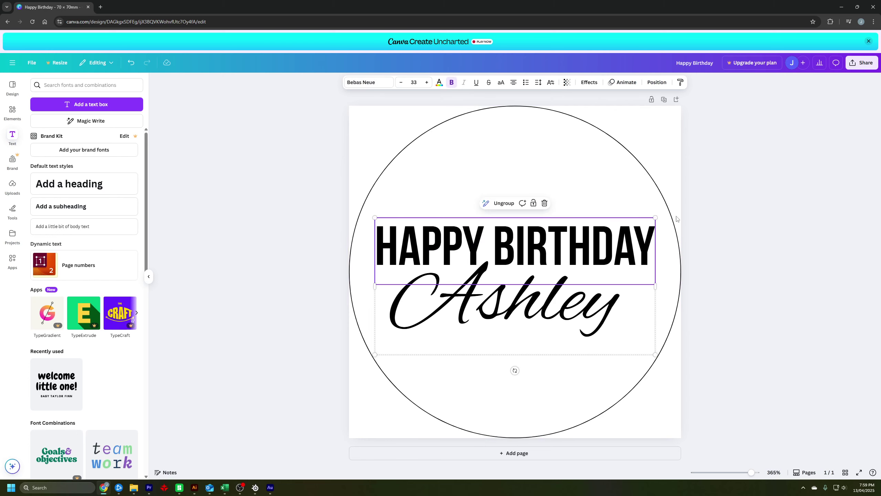
left_click(731, 219)
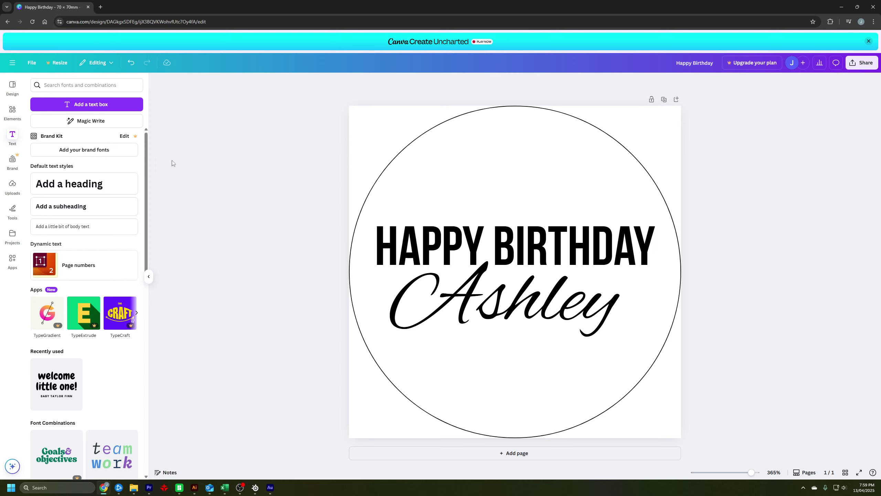
Search the elements for "cat face" graphics and add the seated cream-and-tan kitten to the design
left_click(12, 111)
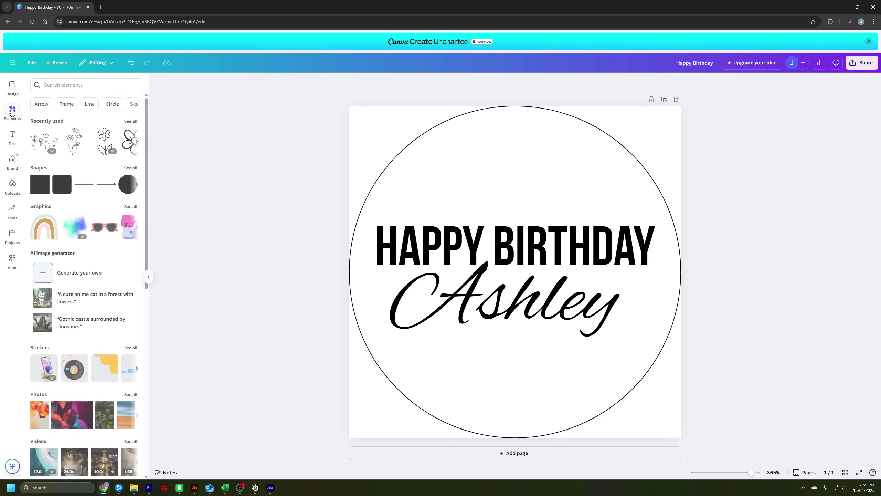
left_click(86, 84)
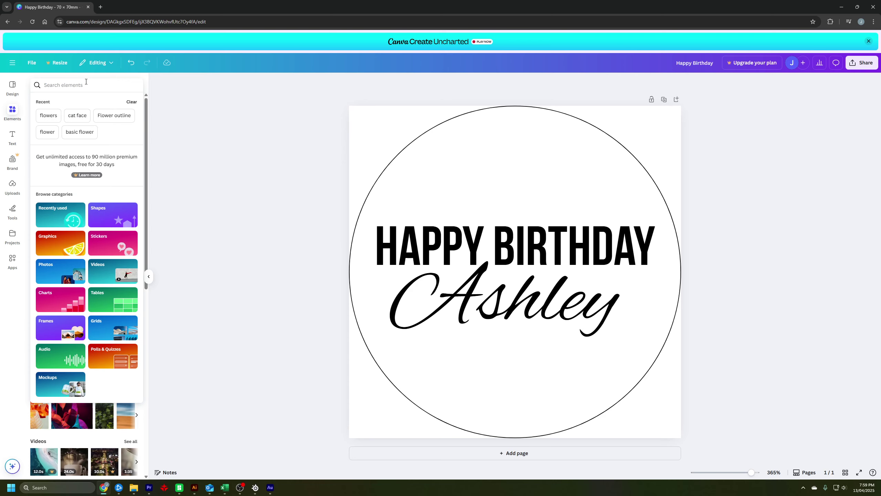
type("cat")
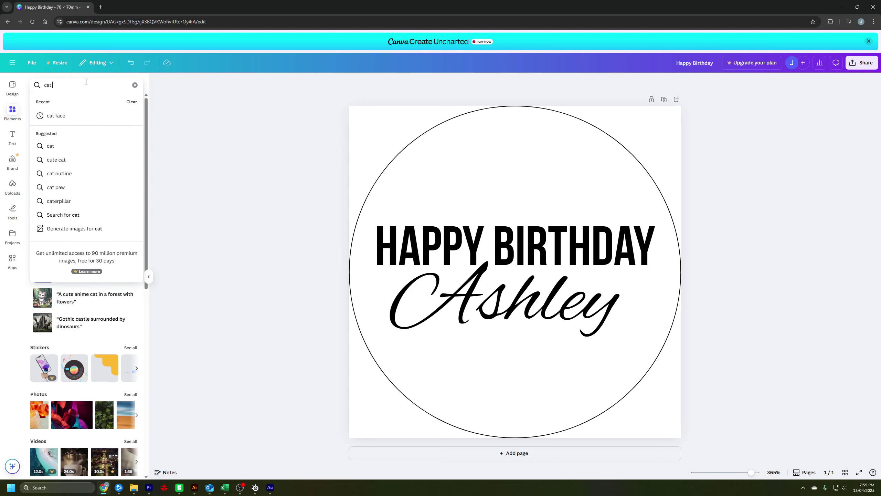
type(" face")
key("Return")
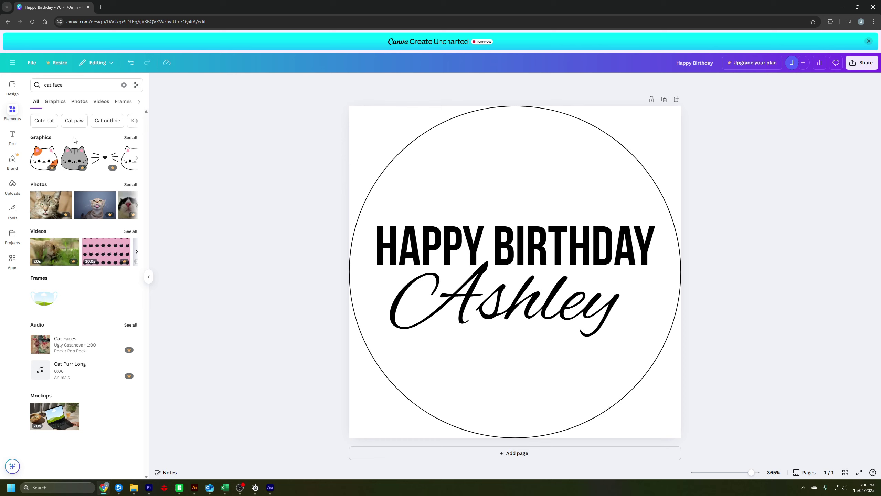
left_click(131, 138)
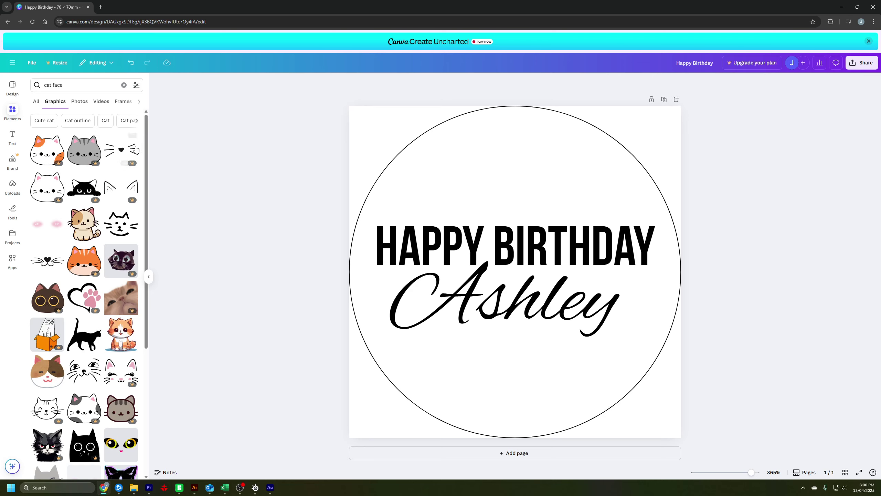
left_click(86, 226)
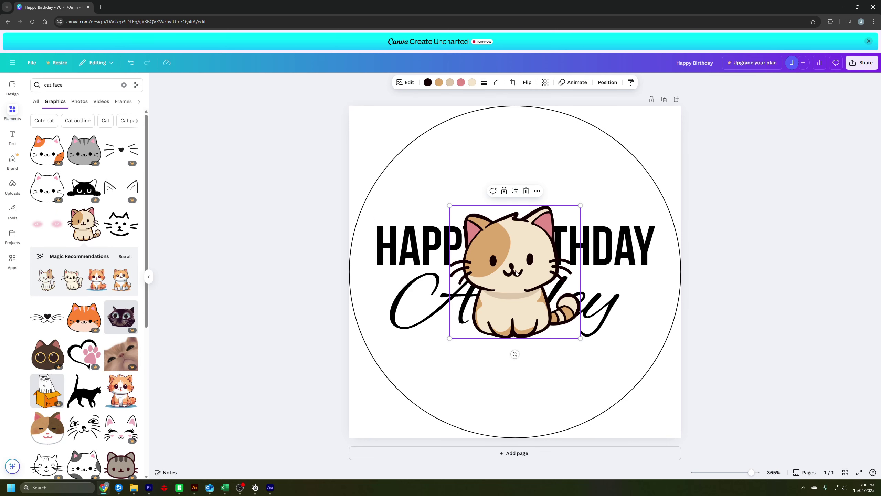
Move the kitten graphic up over the heading and recolour its cream body, trying purple before choosing white
left_click_drag(526, 271, 512, 191)
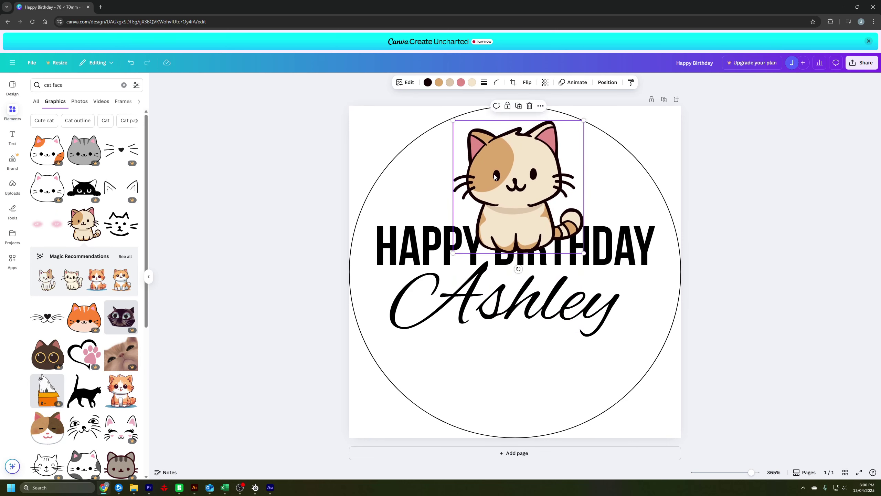
left_click_drag(493, 174, 478, 184)
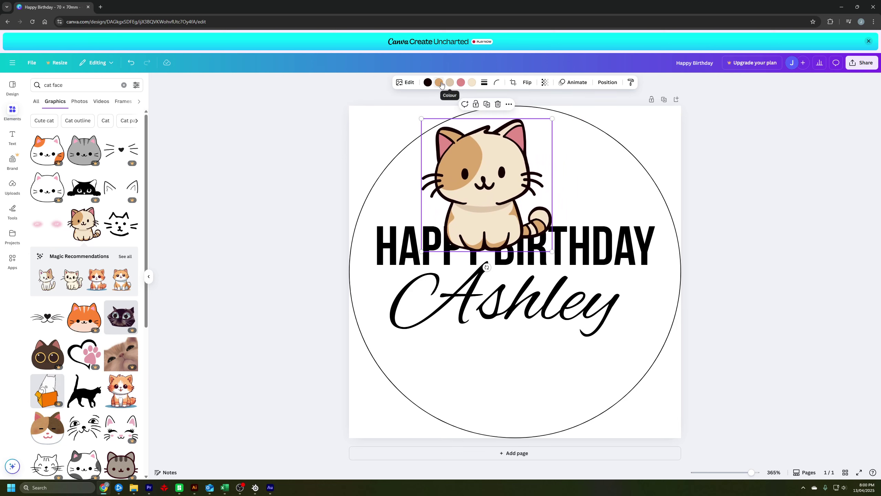
left_click(472, 82)
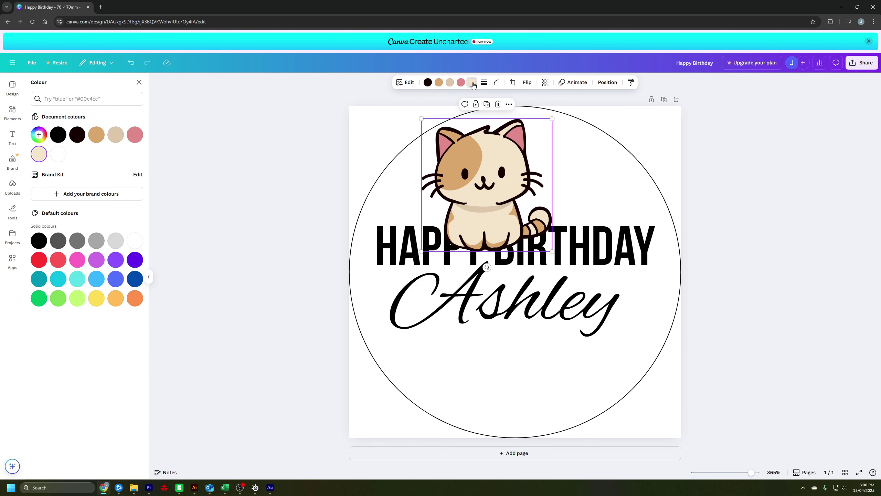
left_click(96, 260)
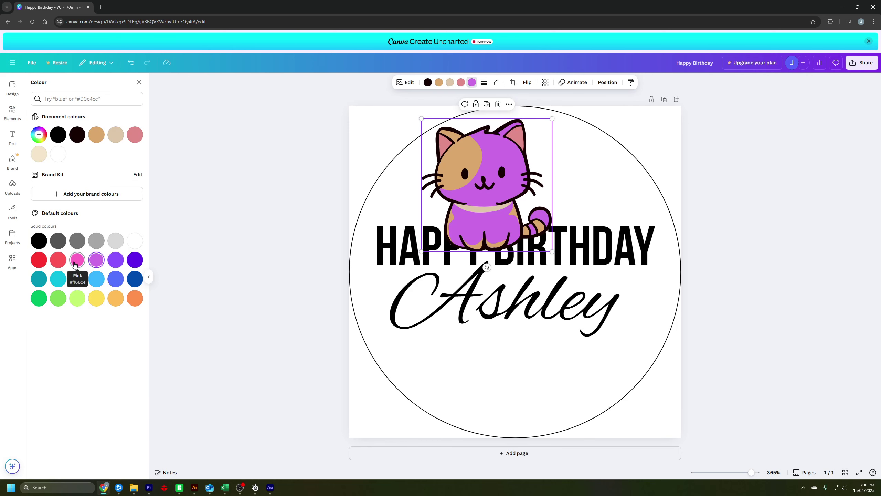
left_click(135, 241)
Recolour the kitten's pink, beige and tan fills to white so only the dark outline shows
left_click(462, 83)
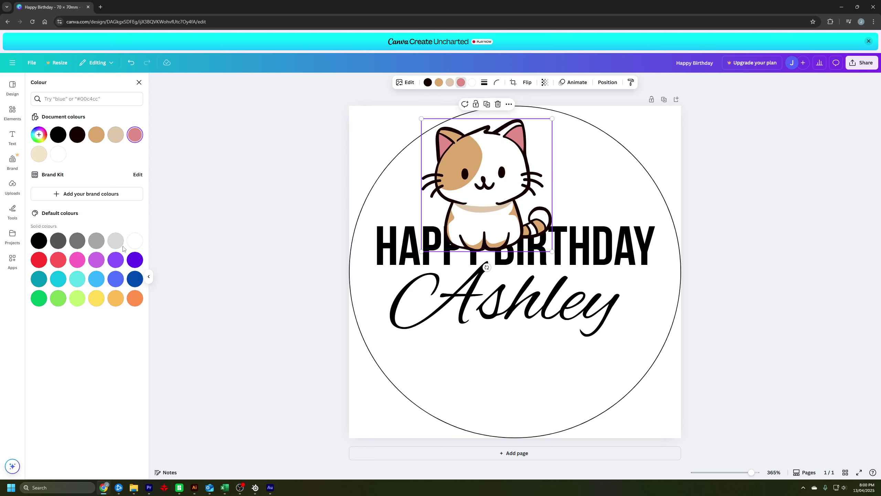
left_click(134, 241)
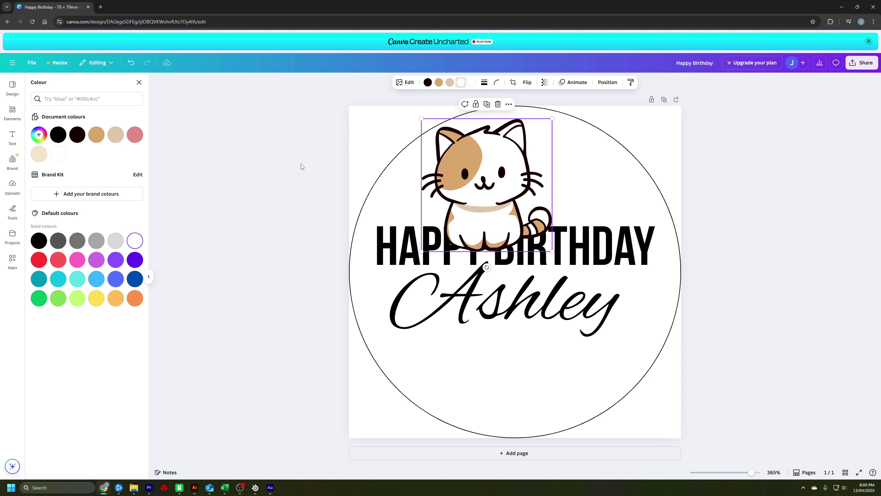
left_click(452, 84)
left_click(135, 241)
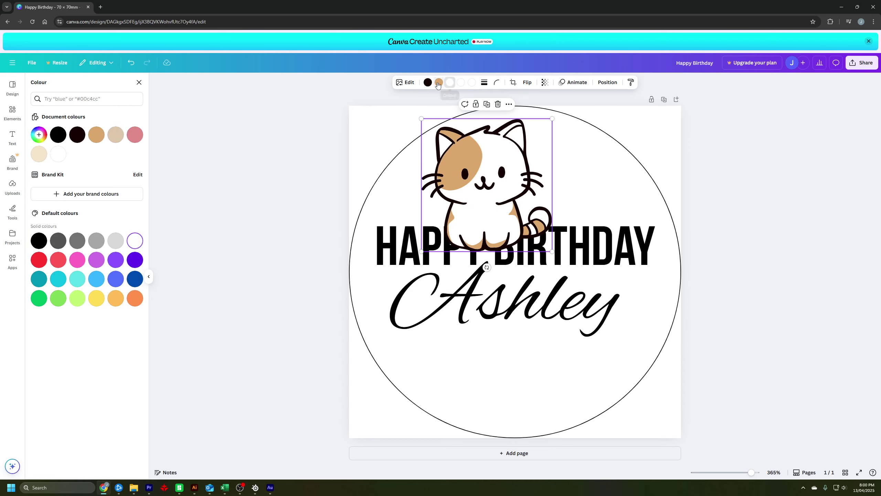
left_click(439, 83)
left_click(134, 243)
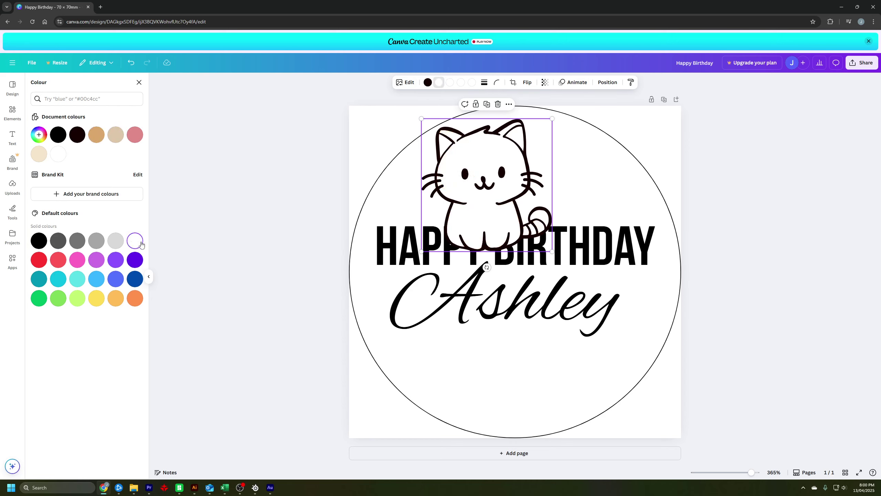
Try the outlined kitten at a smaller size below the script name, and delete it from the design
left_click_drag(504, 177, 535, 353)
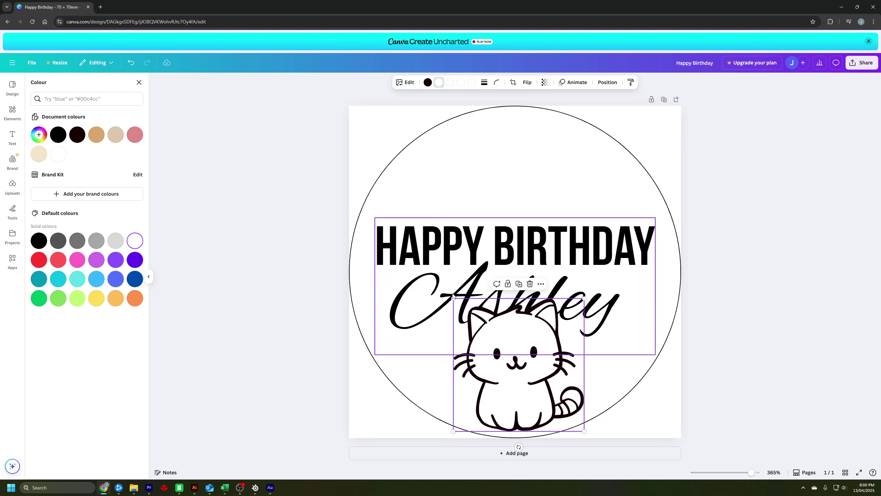
left_click_drag(453, 297, 493, 337)
left_click_drag(560, 394, 529, 375)
key("Delete")
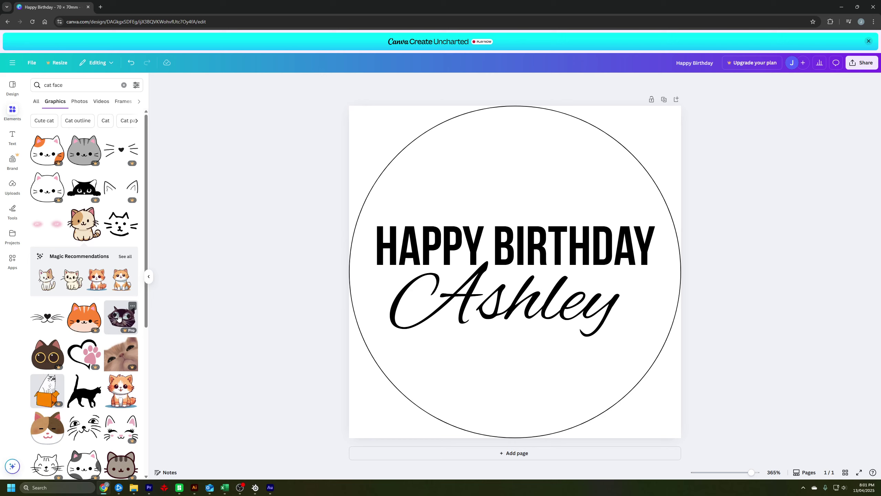
Try the seated orange kitten graphic in the lower half of the circle and delete it
left_click(121, 390)
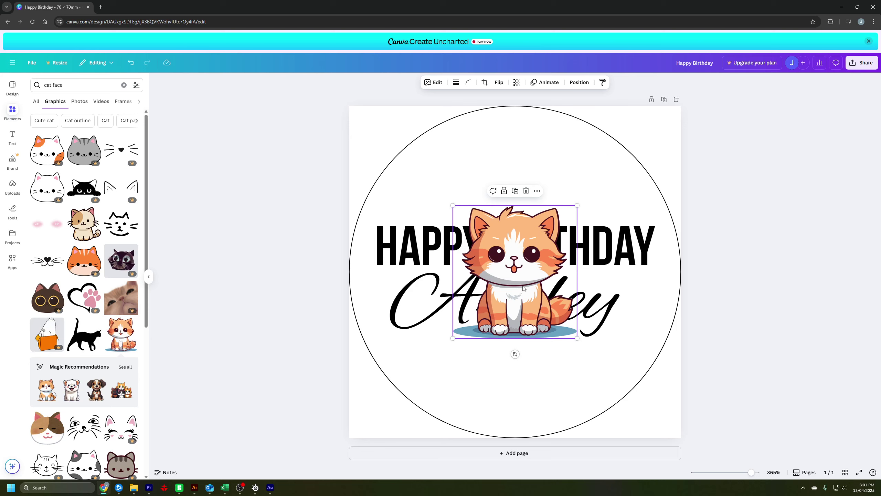
left_click_drag(523, 288, 519, 361)
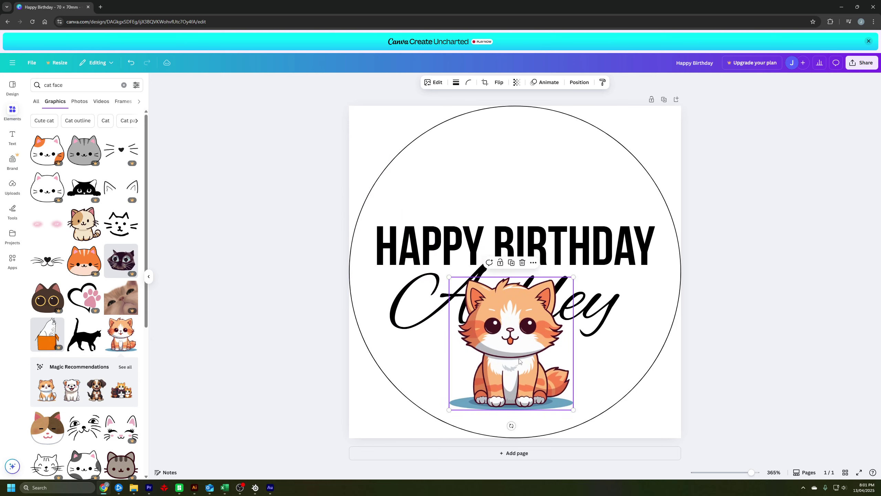
key("Delete")
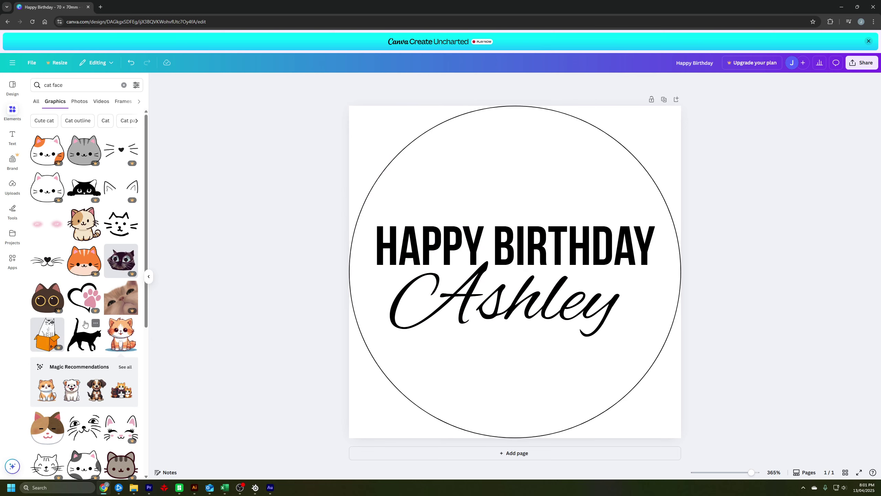
Try the black heart with pink paw graphic below the script name and delete it
left_click(83, 308)
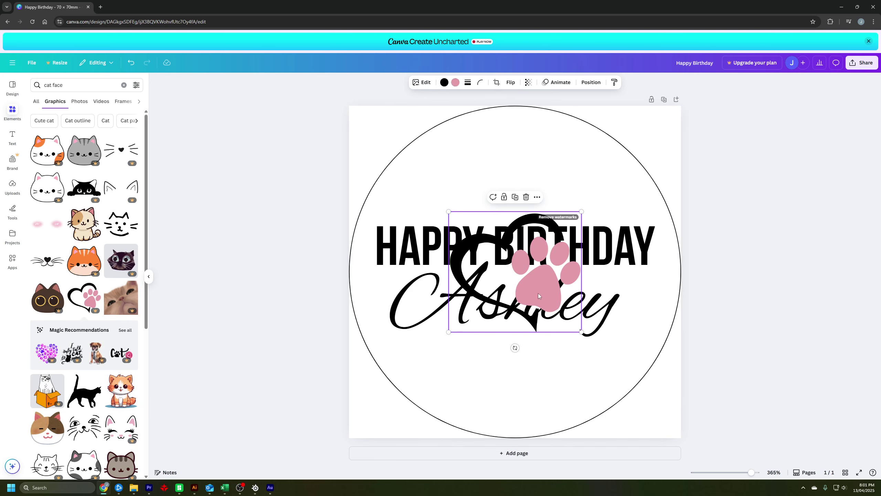
left_click_drag(542, 294, 526, 390)
key("Delete")
Try the smiling cat face outline graphic below the script name and delete it
scroll(101, 388, "down", 4)
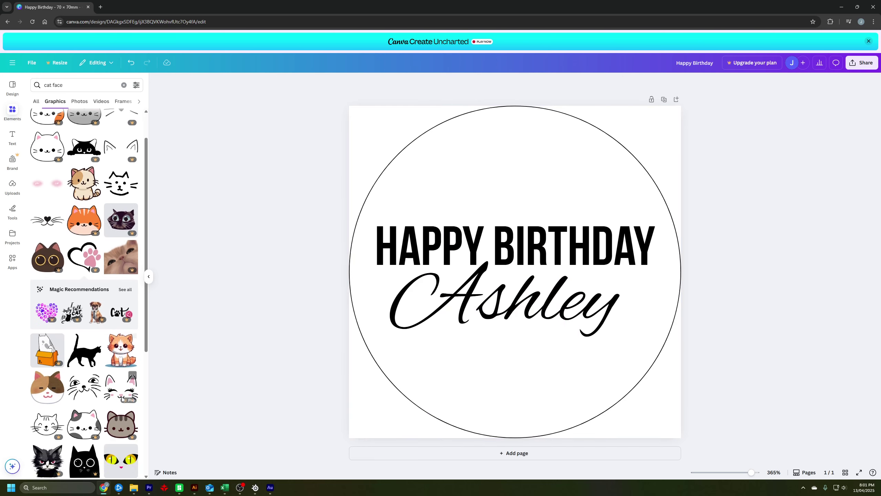
left_click(99, 389)
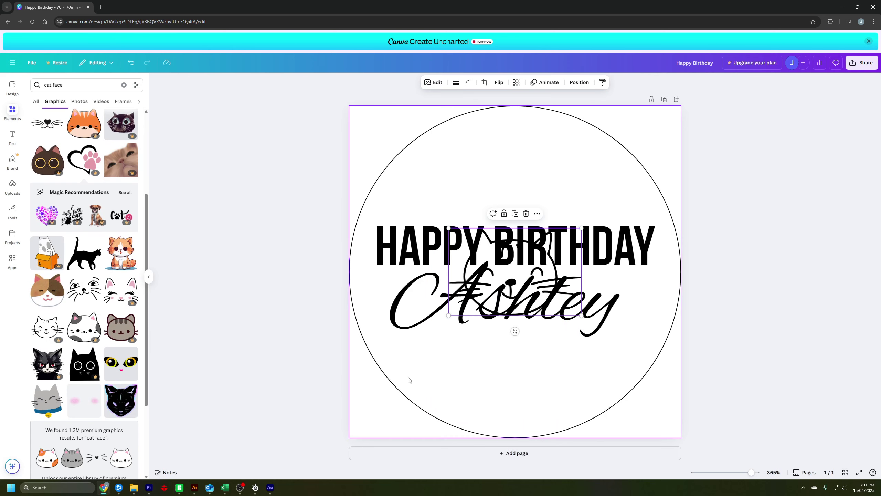
left_click_drag(527, 283, 509, 390)
key("Delete")
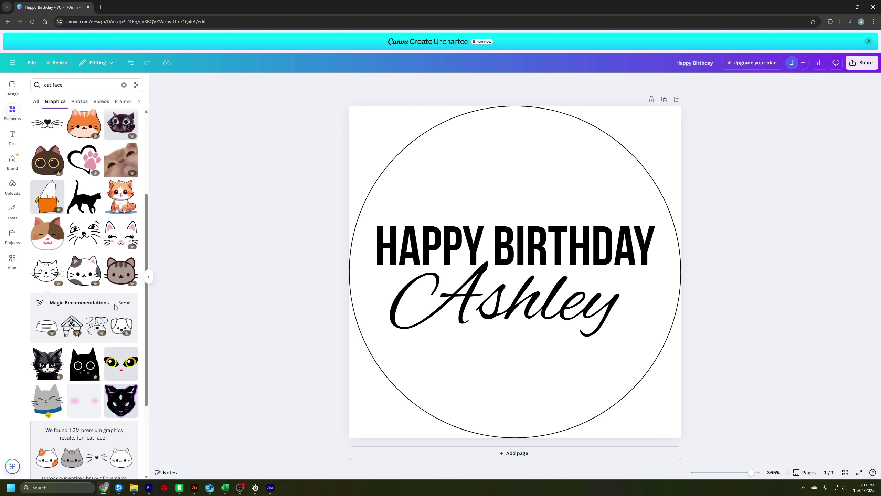
Try the grey lying cat graphic above the heading with its main grey fill changed to white, and delete it
scroll(116, 306, "down", 4)
scroll(115, 306, "down", 4)
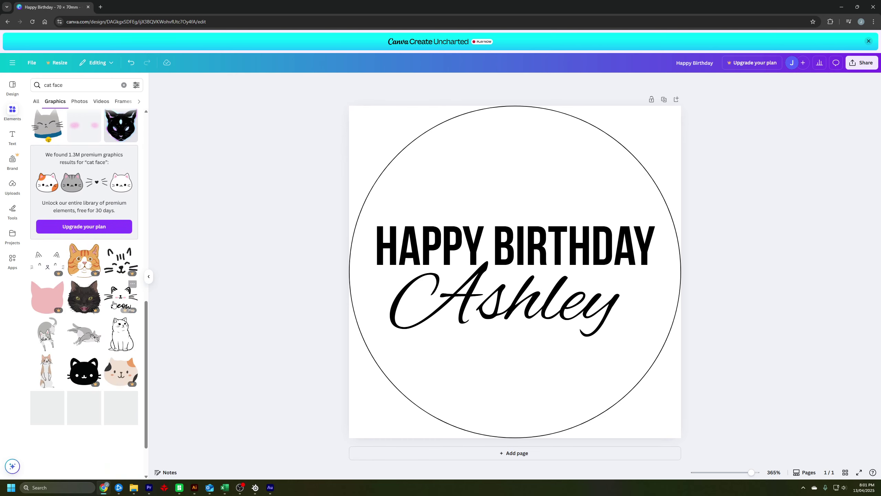
left_click(84, 334)
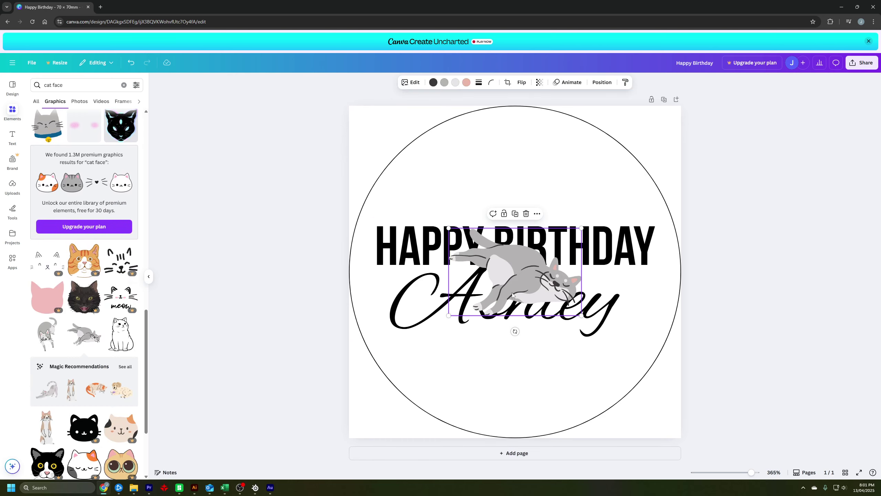
left_click_drag(515, 267, 511, 161)
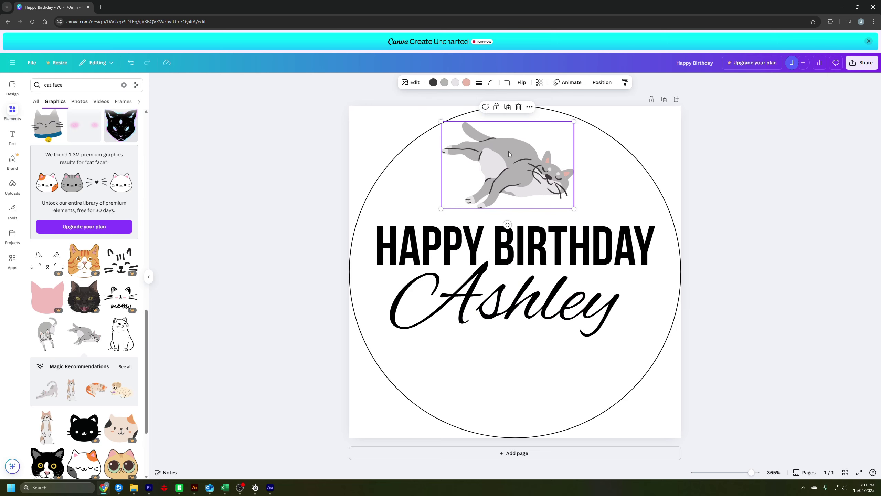
left_click(588, 168)
left_click(495, 155)
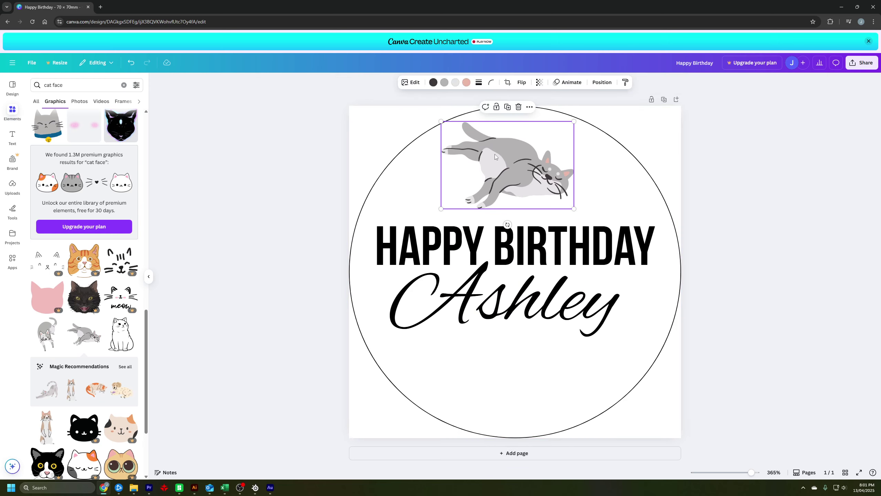
left_click(445, 83)
left_click(38, 154)
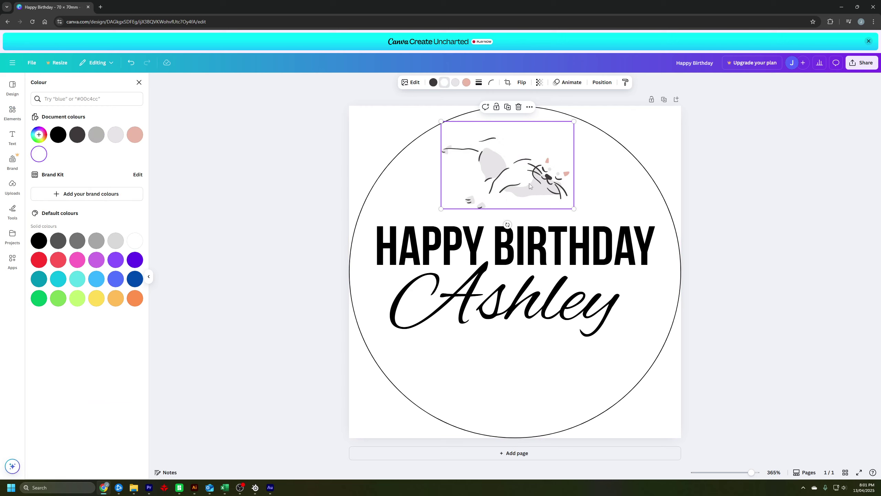
key("Delete")
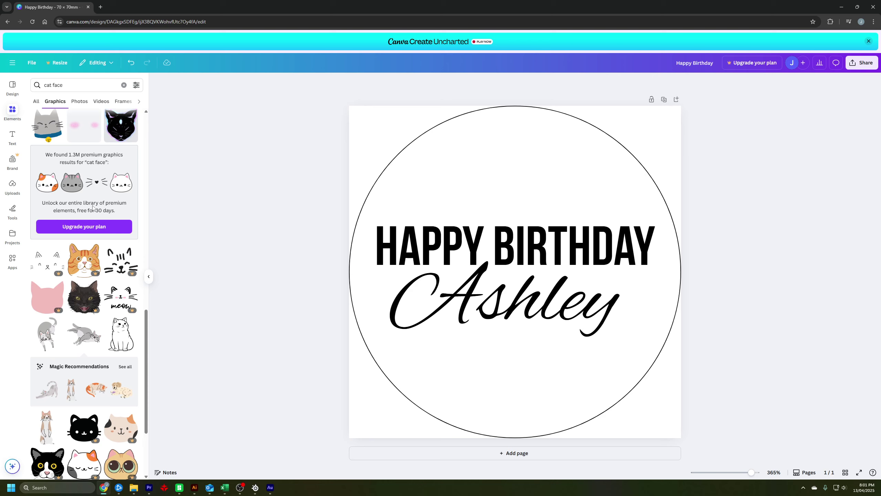
Add the line-drawn cat ears graphic, enlarge it and centre it above the "Happy Birthday" heading
scroll(90, 213, "up", 10)
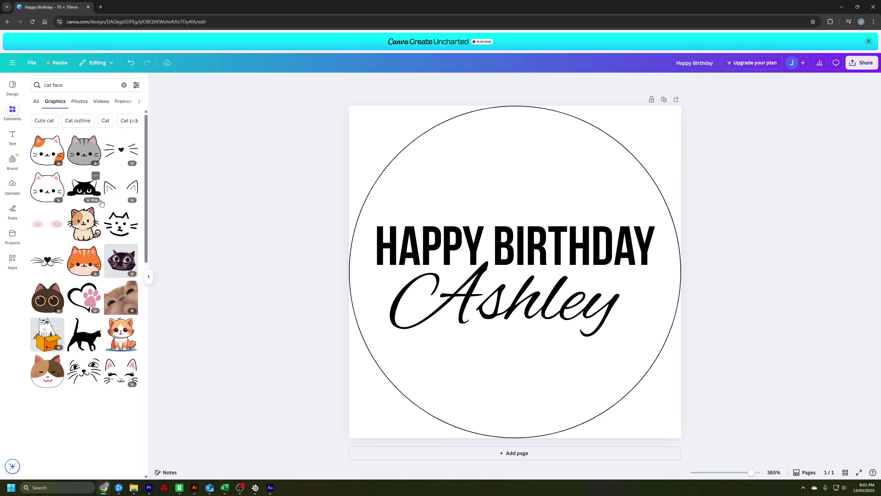
left_click(117, 192)
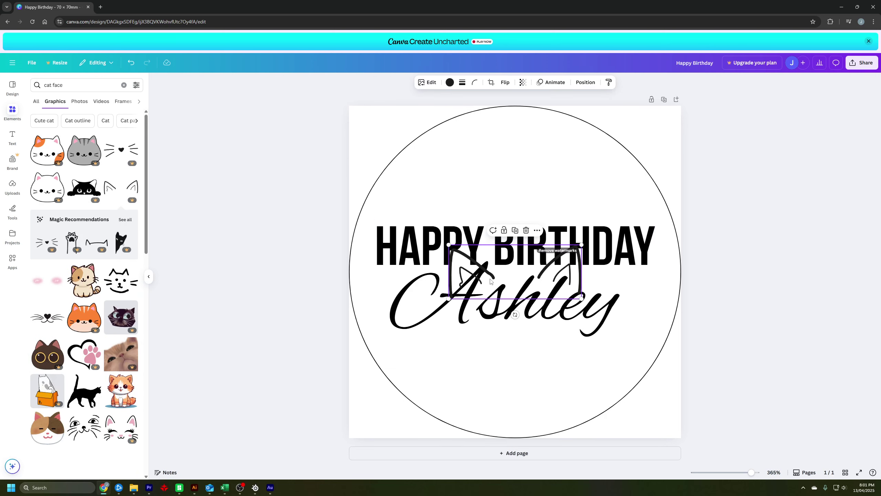
left_click_drag(497, 271, 491, 200)
left_click_drag(448, 163, 390, 138)
left_click_drag(546, 184, 577, 183)
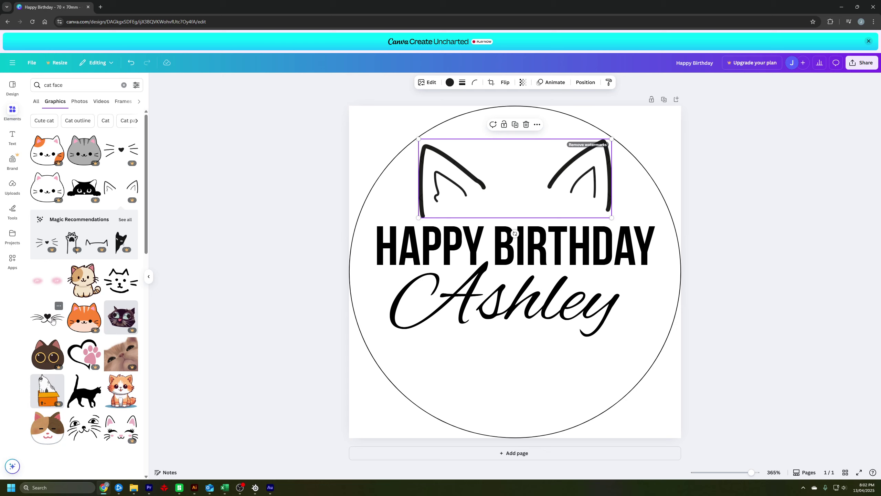
Add the heart-shaped nose and whiskers graphic, enlarge it and centre it below the script name
left_click(52, 321)
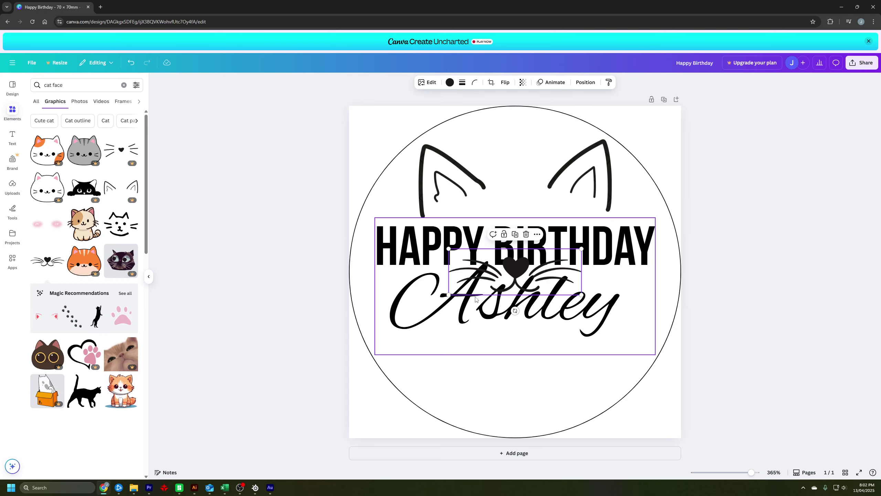
left_click_drag(518, 270, 515, 377)
left_click_drag(449, 355, 418, 348)
left_click_drag(484, 360, 510, 357)
left_click(738, 396)
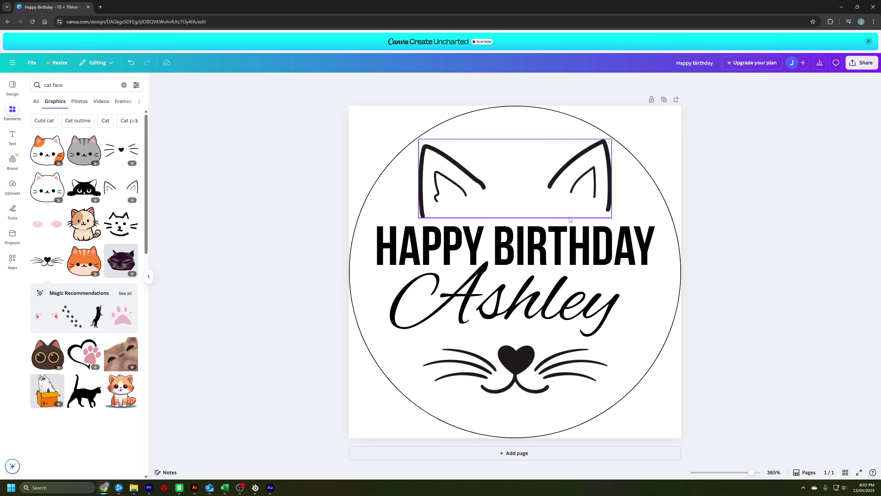
Nudge the grouped text slightly down between the cat ears and the whiskers
left_click(569, 247)
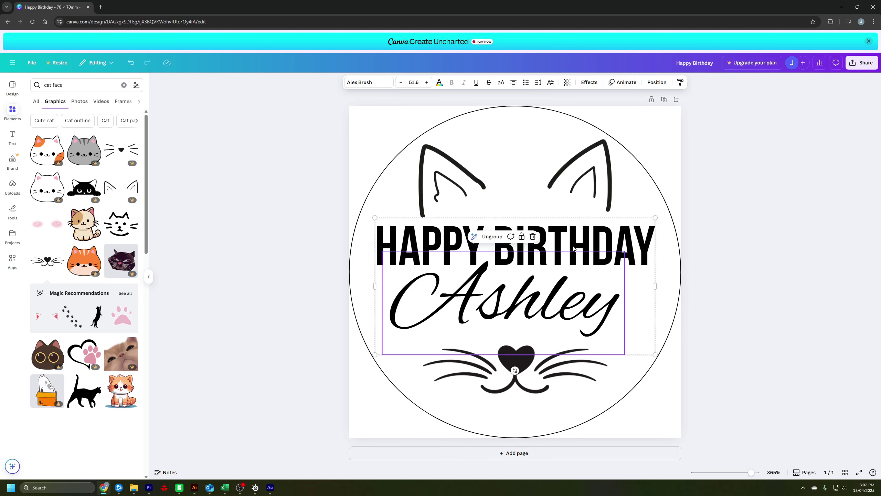
left_click(777, 254)
left_click(596, 258)
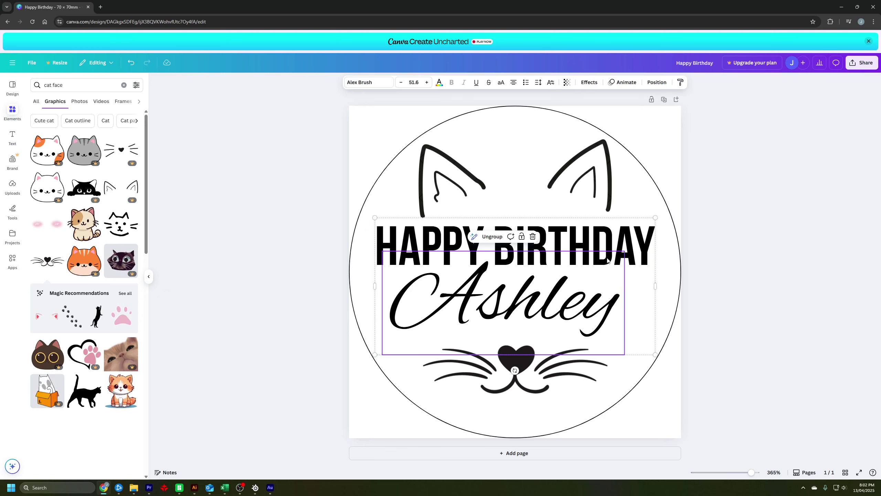
left_click(772, 184)
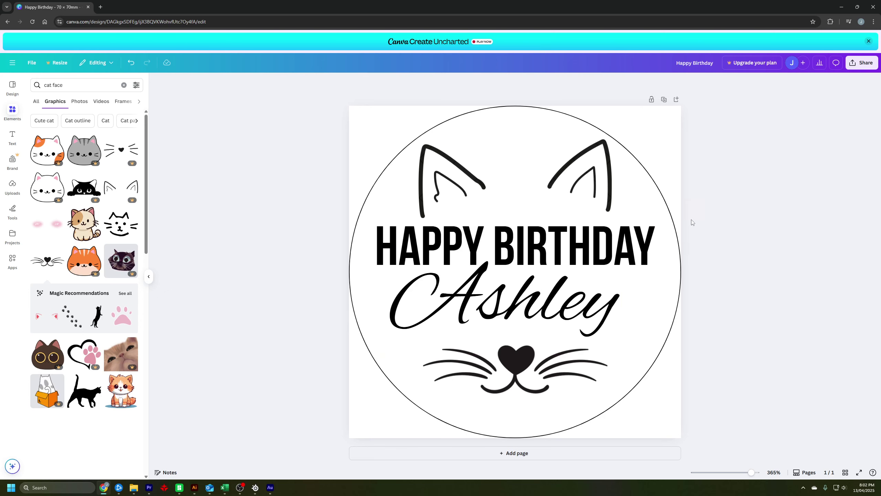
left_click(652, 223)
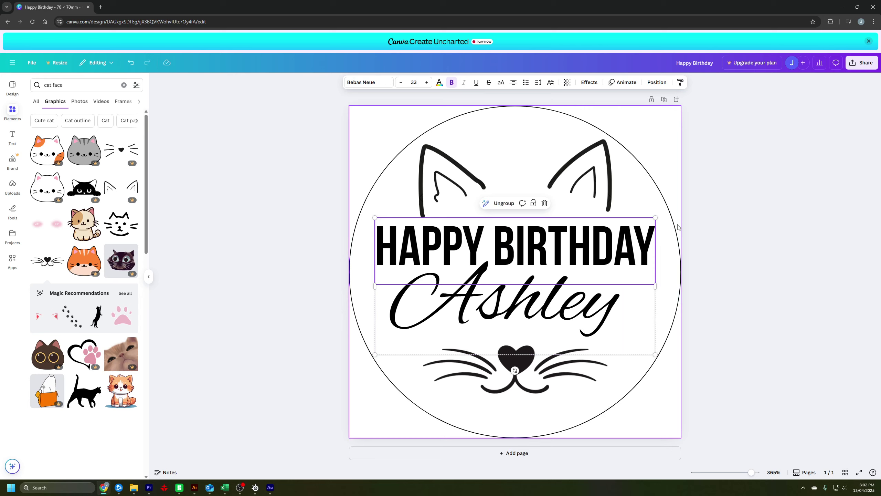
left_click(746, 224)
left_click_drag(595, 260, 596, 263)
Group the lettering, the whiskers and the cat ears into one object, leaving out the circle outline
left_click(548, 335, "shift")
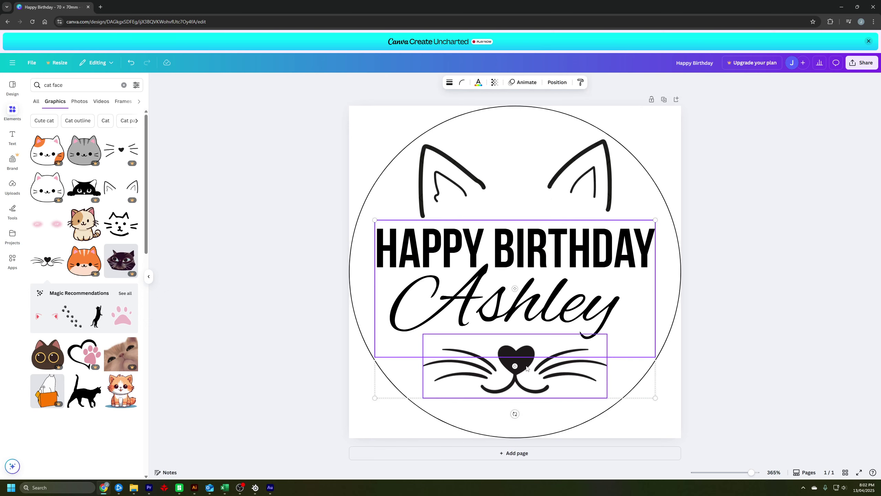
left_click(588, 177, "shift")
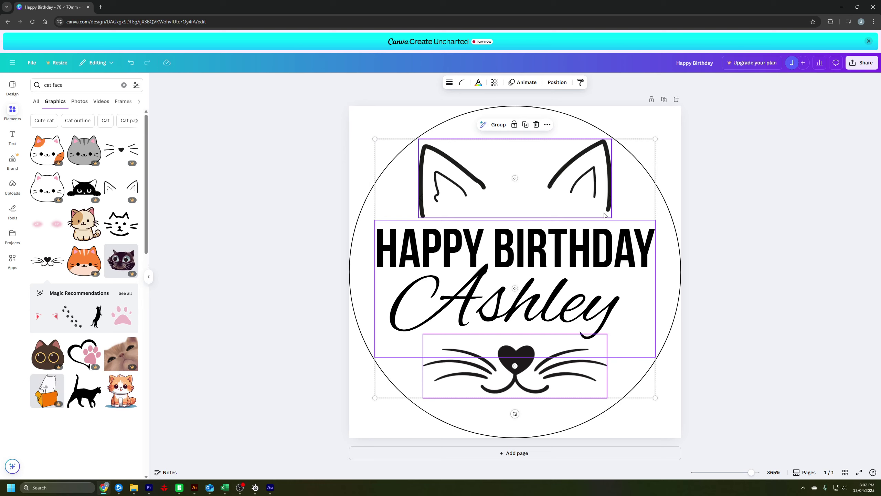
key("ctrl+g")
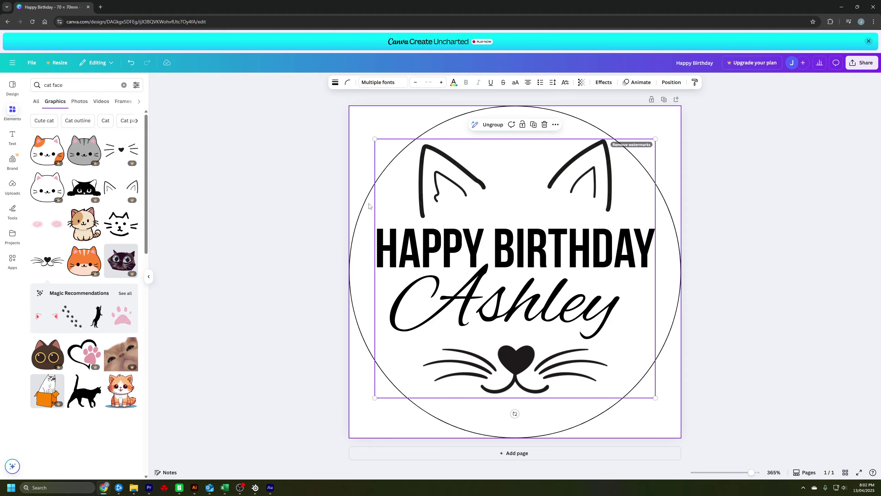
Shrink the grouped design to about 55 mm wide and centre it horizontally and vertically on the page inside the circle
left_click_drag(375, 138, 356, 193)
left_click(672, 82)
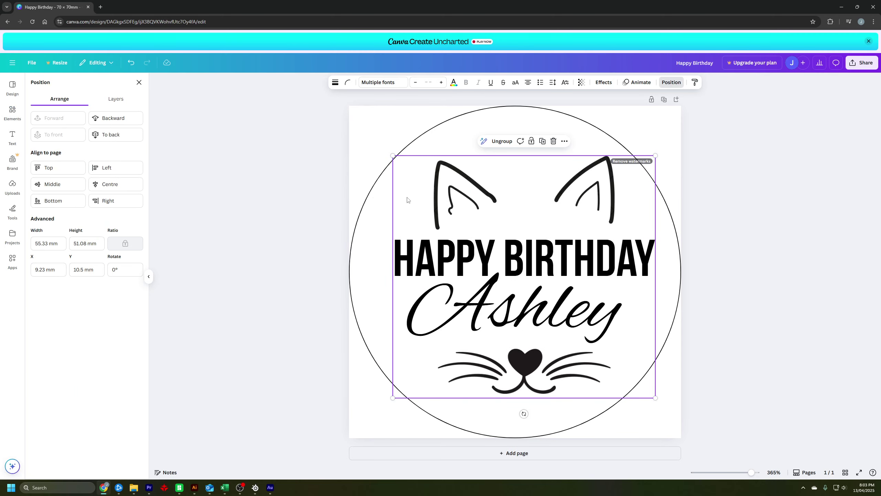
left_click(54, 183)
left_click(108, 184)
left_click(828, 263)
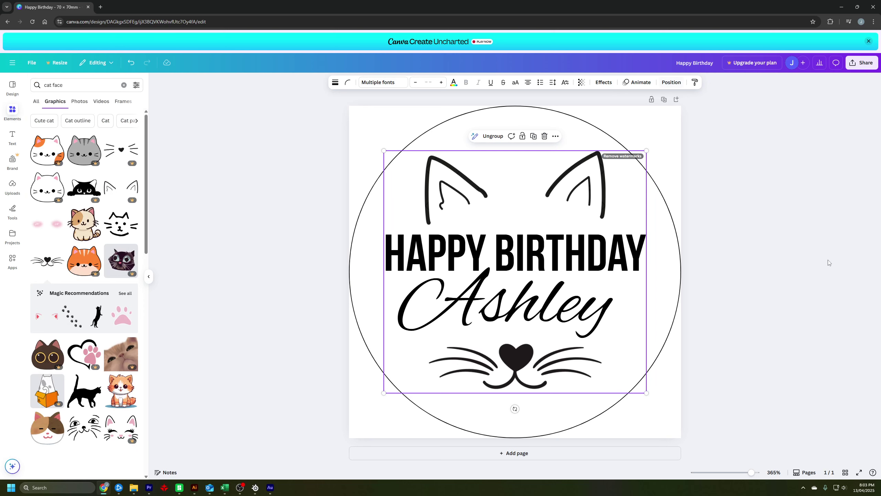
left_click(695, 331)
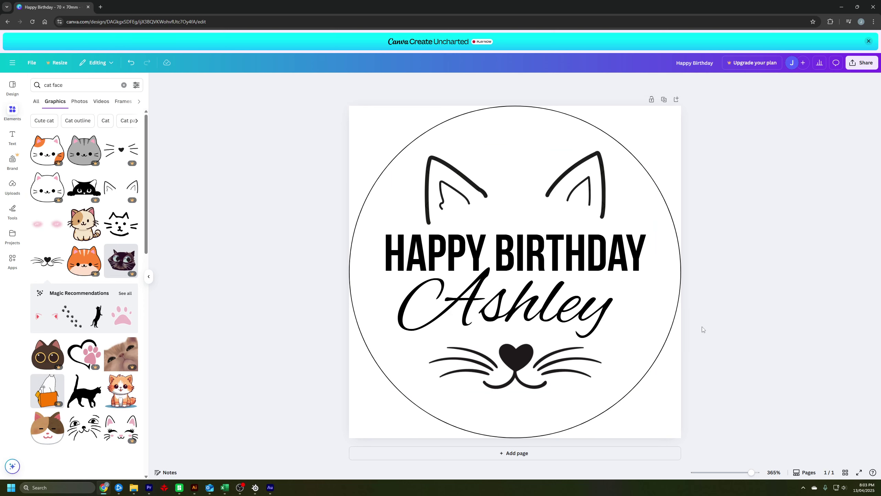
Ungroup the cat ears, heading, script name and whiskers into separate elements
left_click(568, 339)
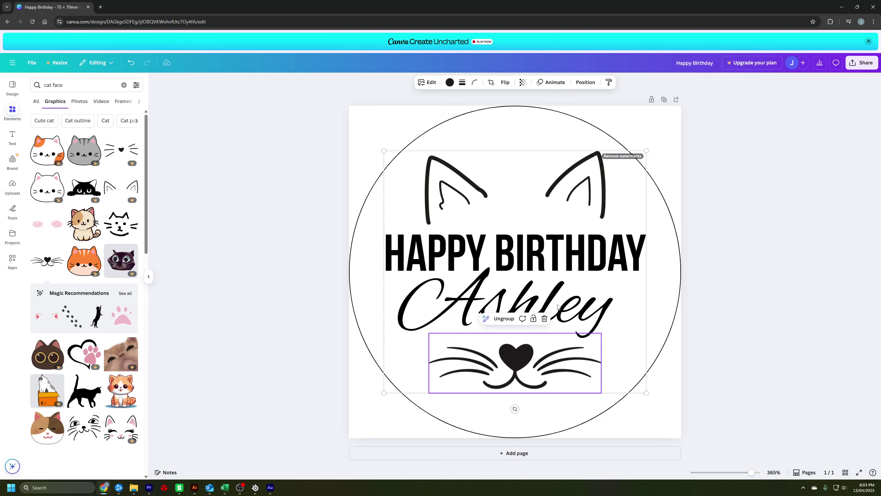
double_click(566, 260)
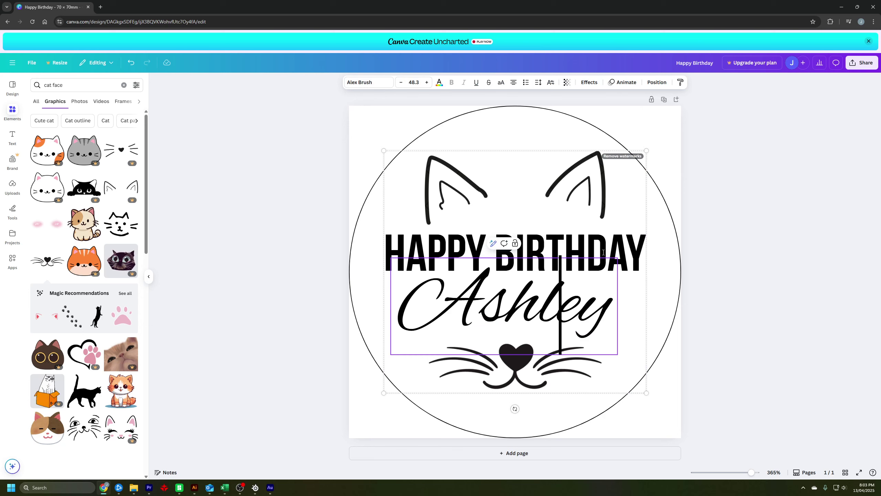
left_click(794, 353)
left_click(535, 388)
left_click(526, 357)
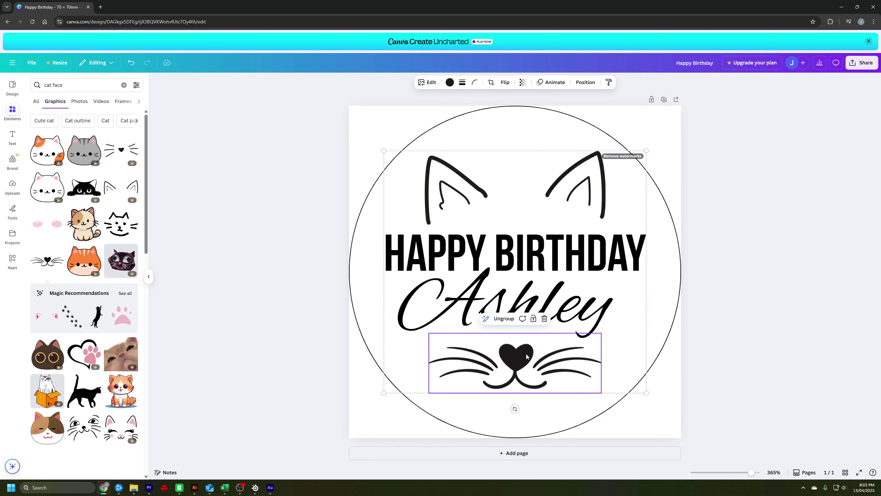
right_click(526, 357)
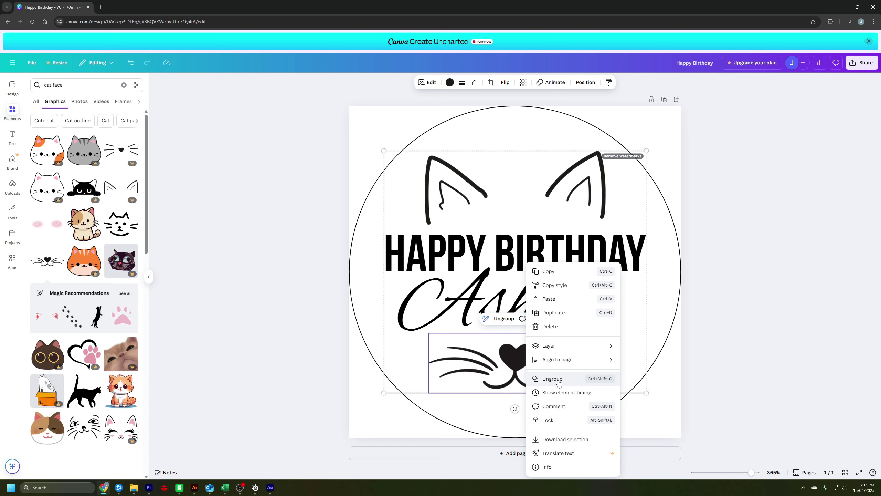
left_click(786, 364)
right_click(527, 356)
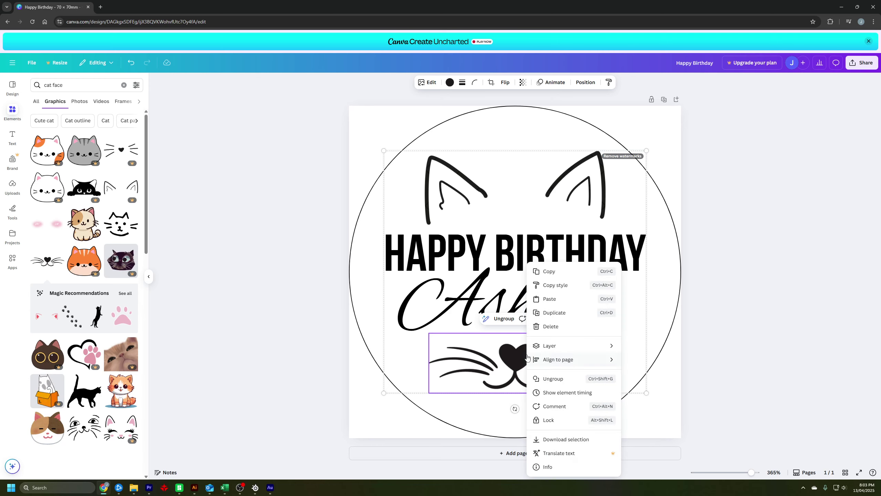
left_click(553, 378)
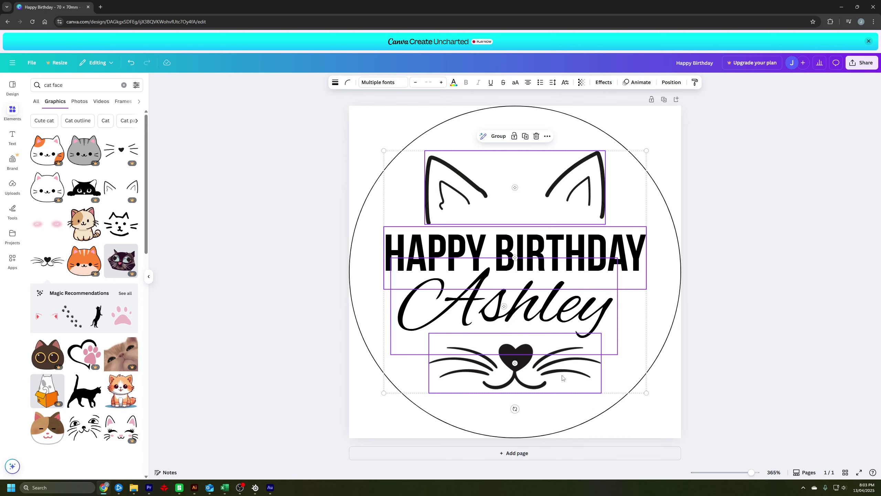
left_click(728, 368)
Move the whiskers graphic slightly down from the script name and the cat ears slightly up from the "Happy Birthday" heading
left_click(542, 366)
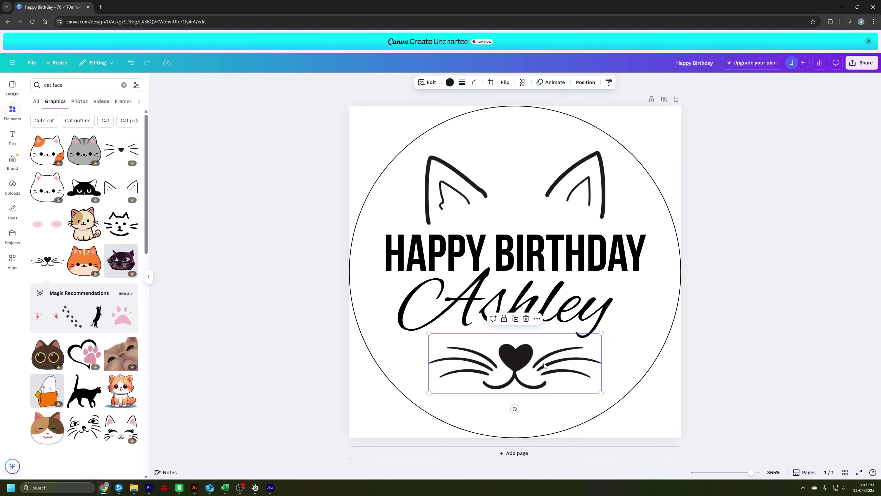
left_click_drag(543, 366, 543, 365)
left_click(600, 184)
key("Up")
key("Up")
key("Up")
key("Up")
key("Up")
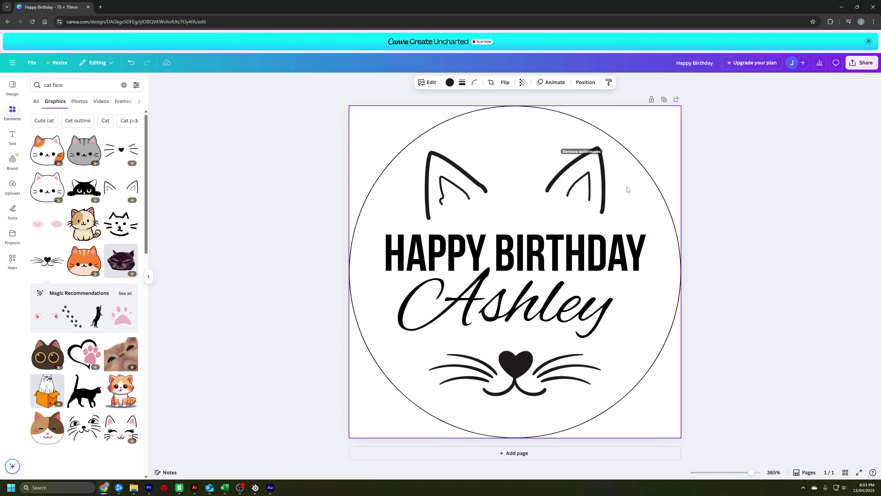
left_click(772, 195)
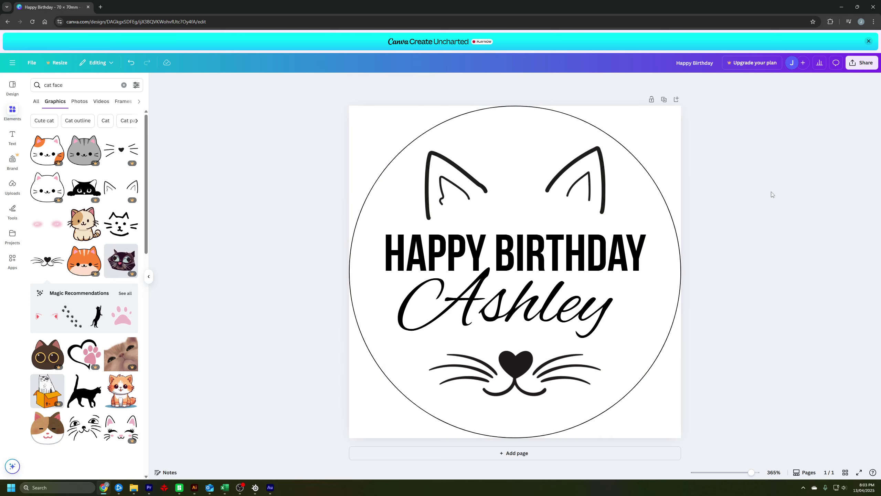
left_click(563, 187)
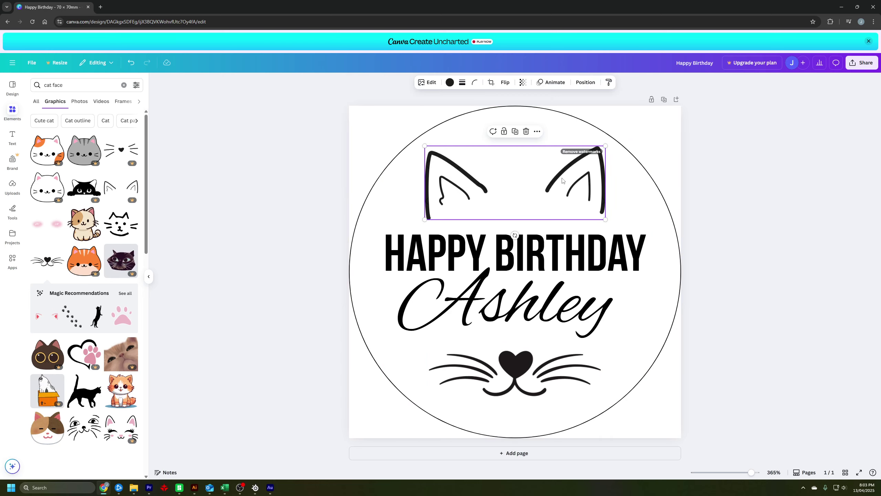
left_click_drag(563, 187, 563, 180)
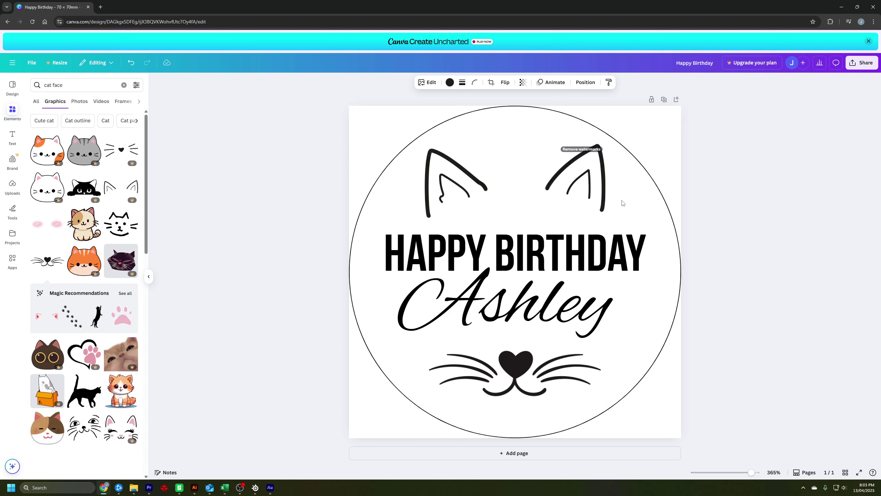
left_click(766, 252)
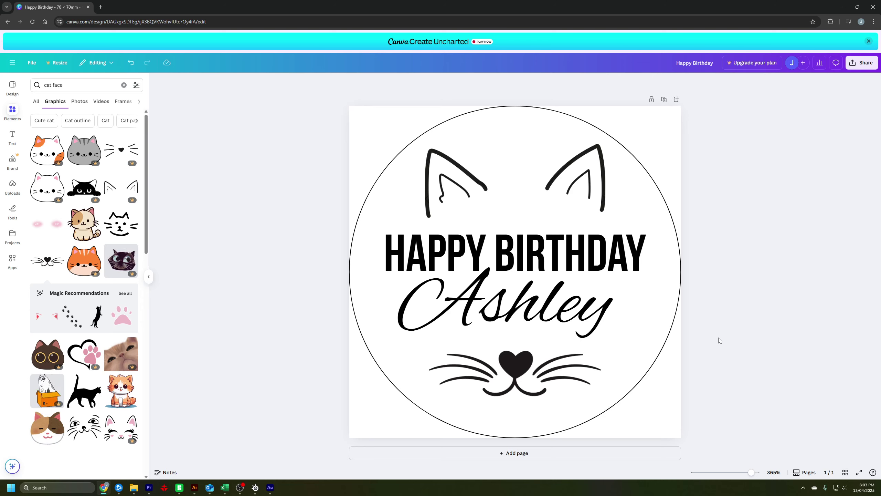
Share the design with anyone who has the link and copy the sharing link
left_click(858, 68)
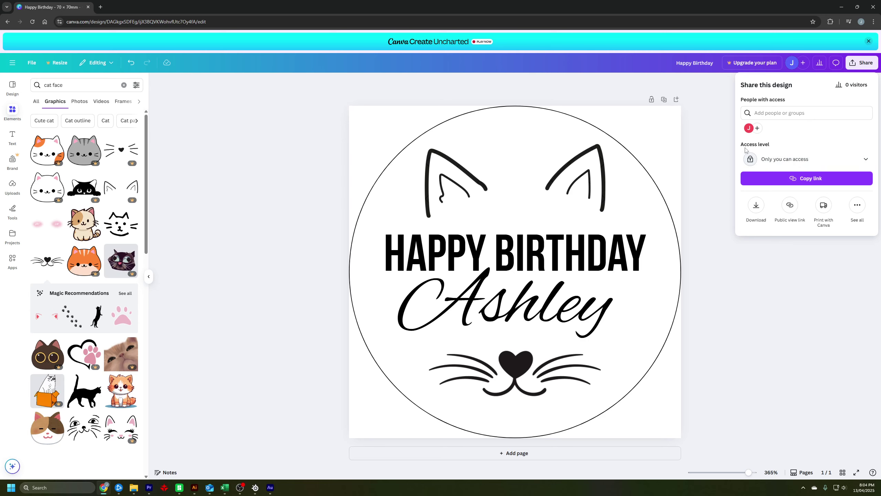
left_click(775, 159)
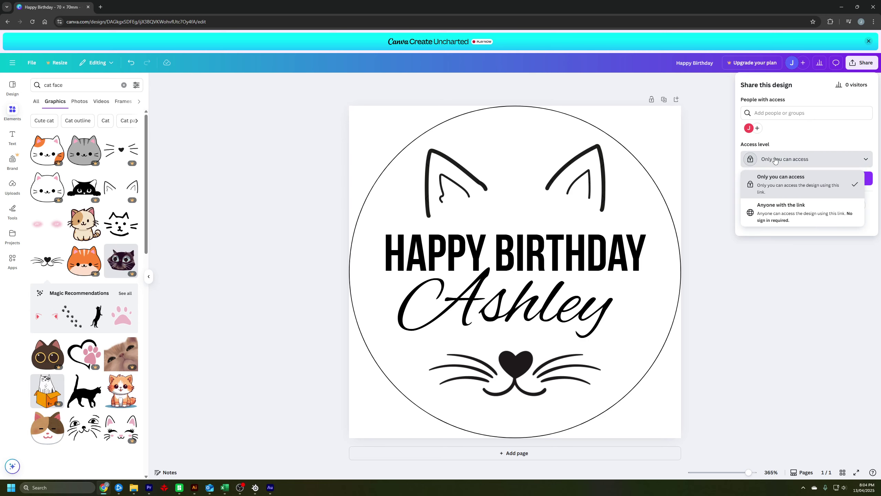
left_click(787, 210)
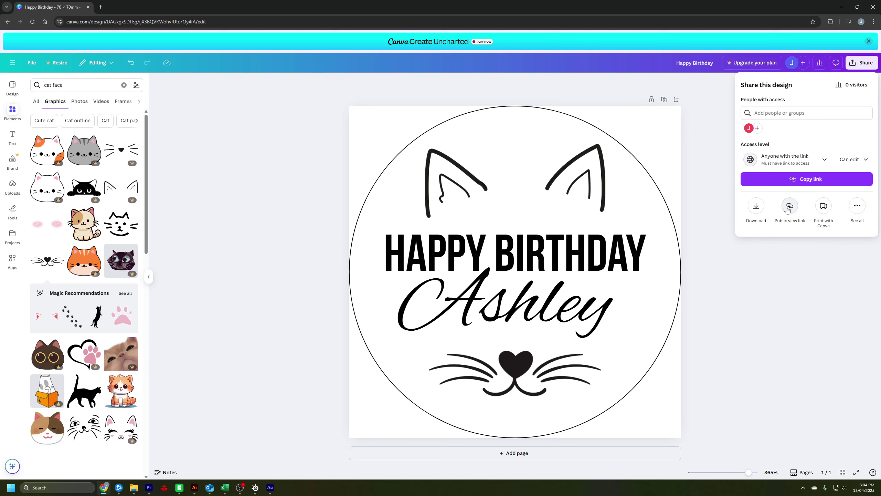
left_click(772, 181)
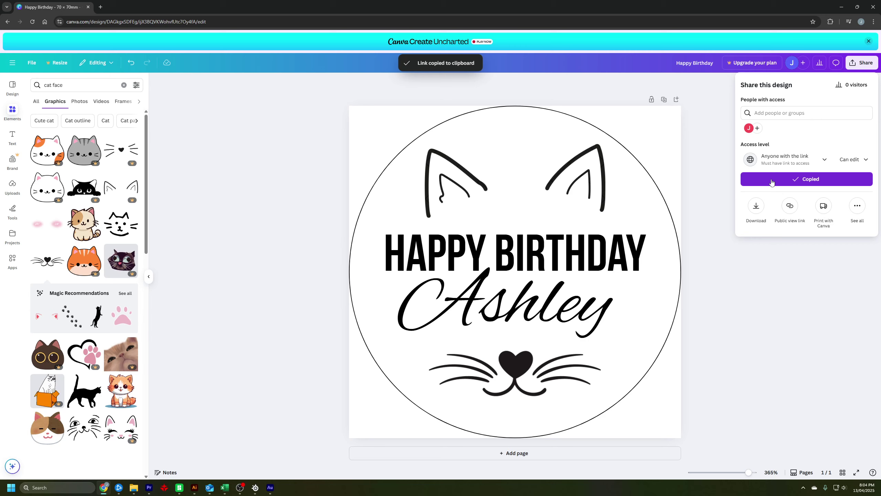